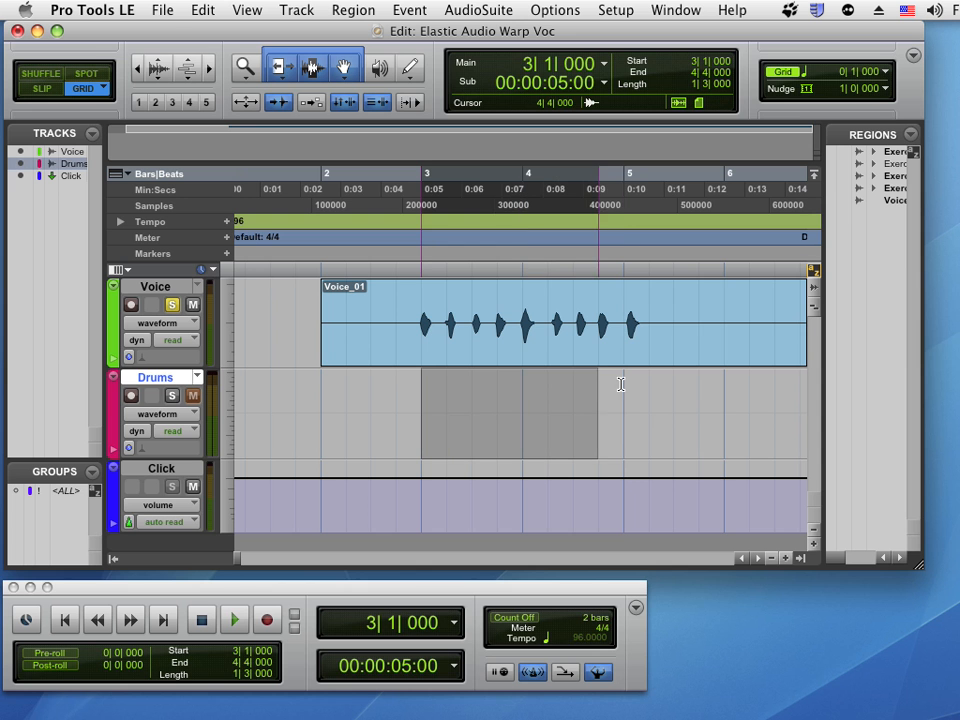
Listen to the session, then set the Voice track's Elastic Audio plug-in to Monophonic
key("space")
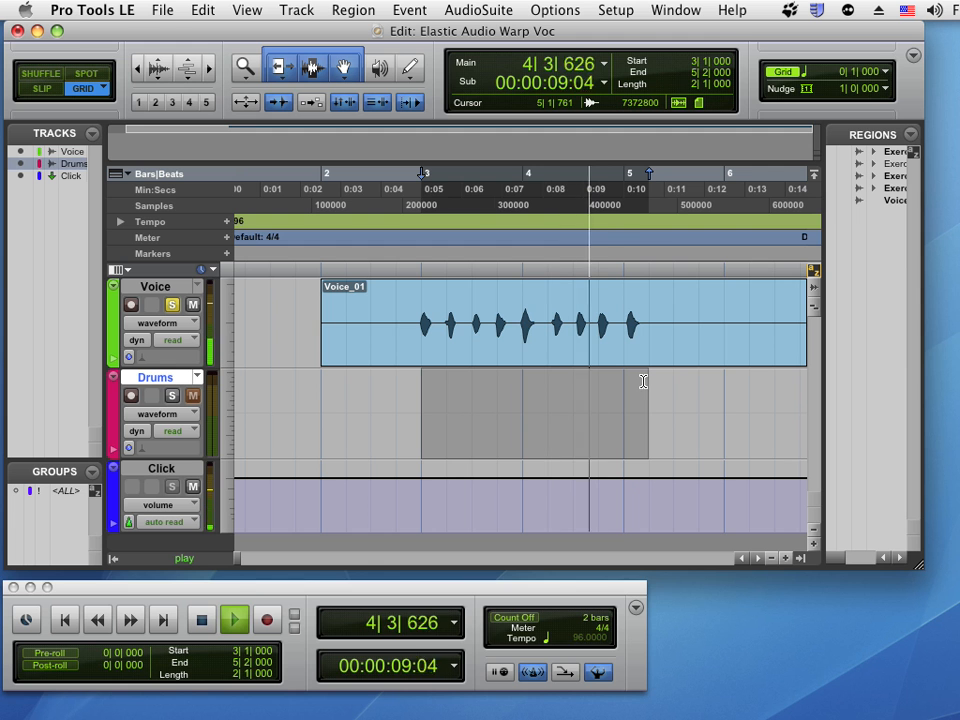
key("space")
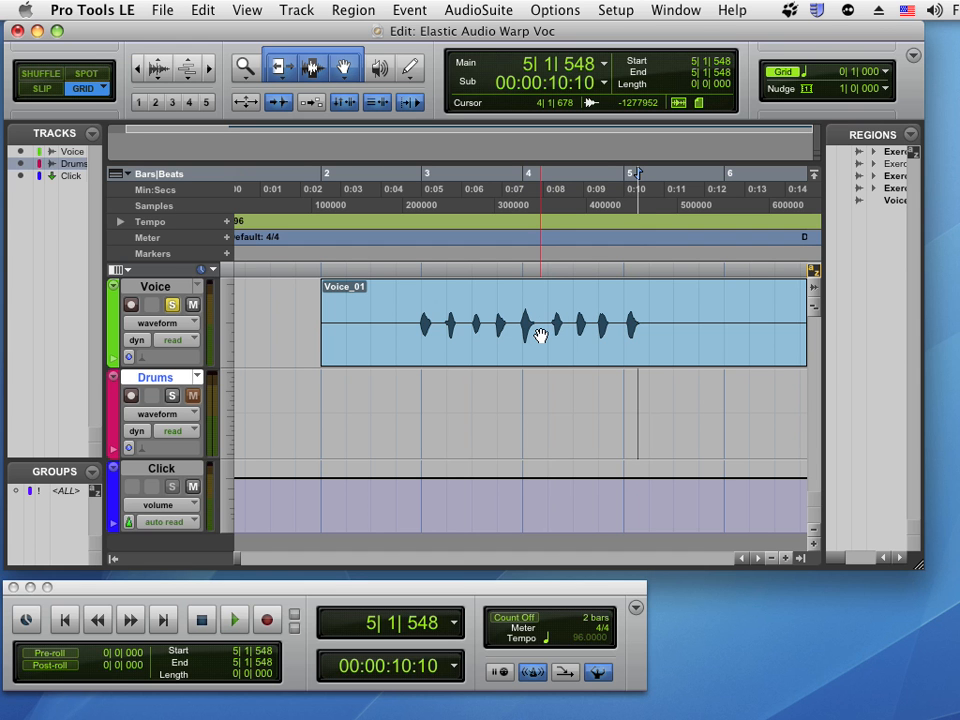
left_click(161, 360)
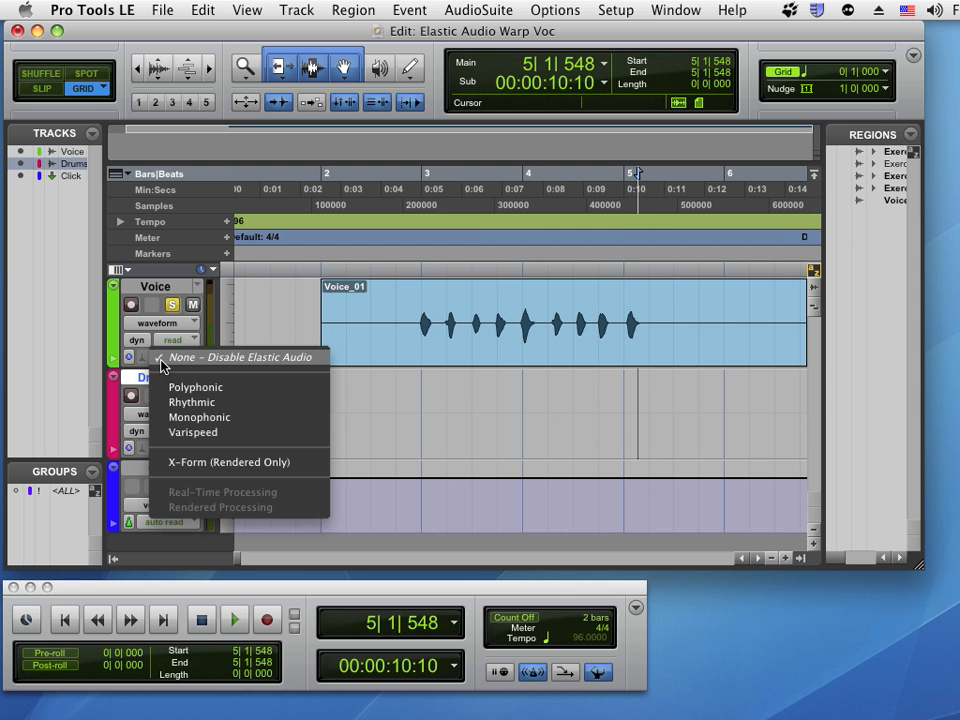
left_click(170, 418)
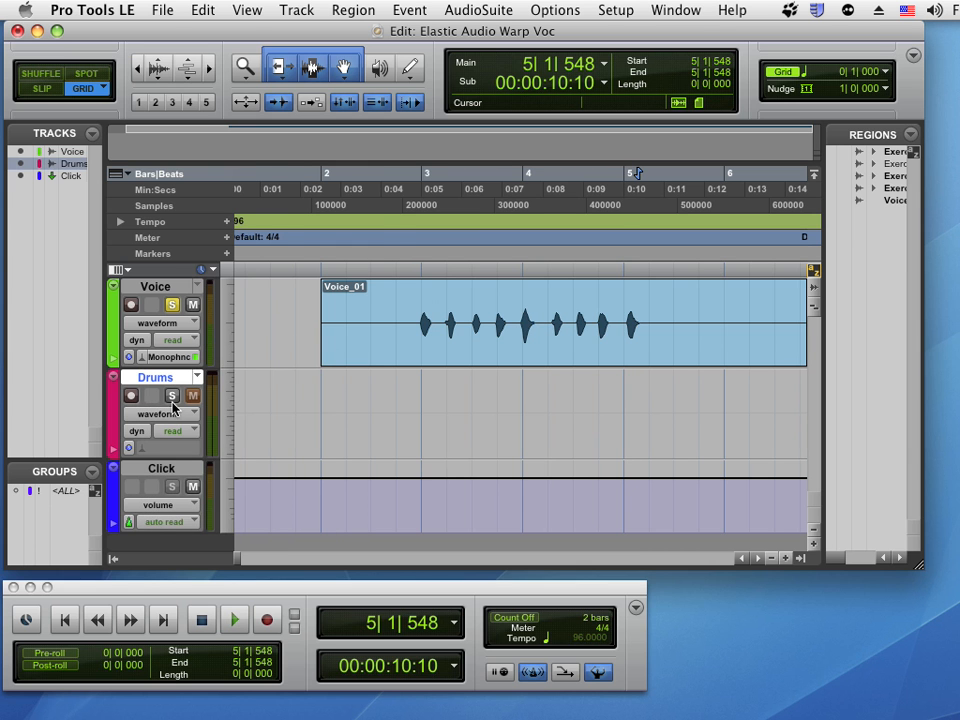
Select the Voice region and switch the Voice track to Analysis view, zoomed in on bars 3 and 4
left_click(382, 360)
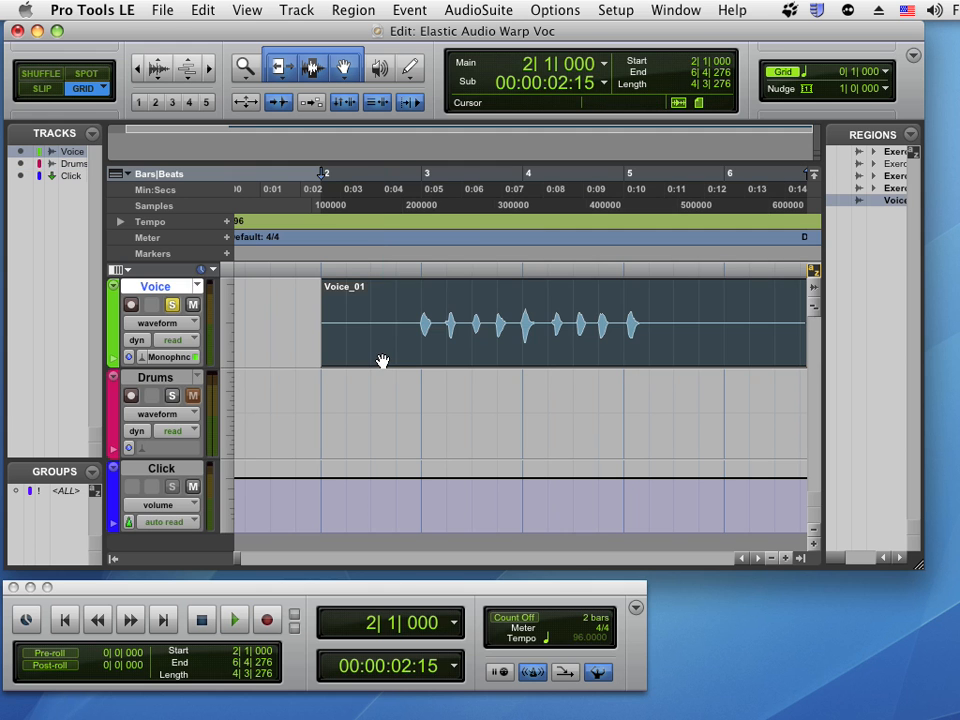
left_click(163, 323)
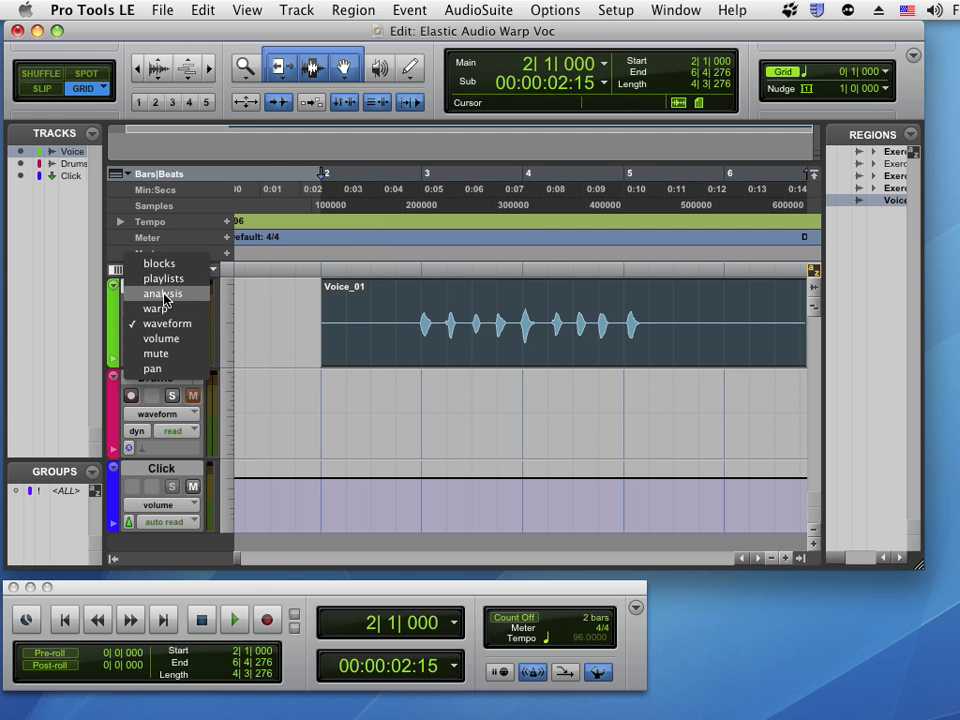
left_click(162, 293)
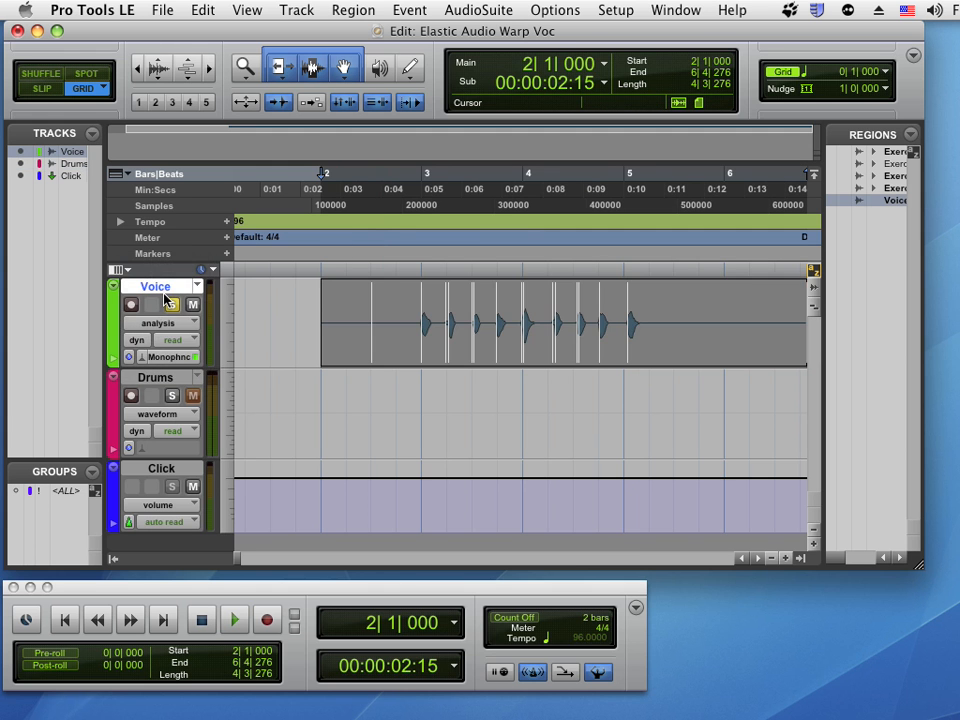
left_click(786, 558)
left_click(786, 558)
left_click(786, 558)
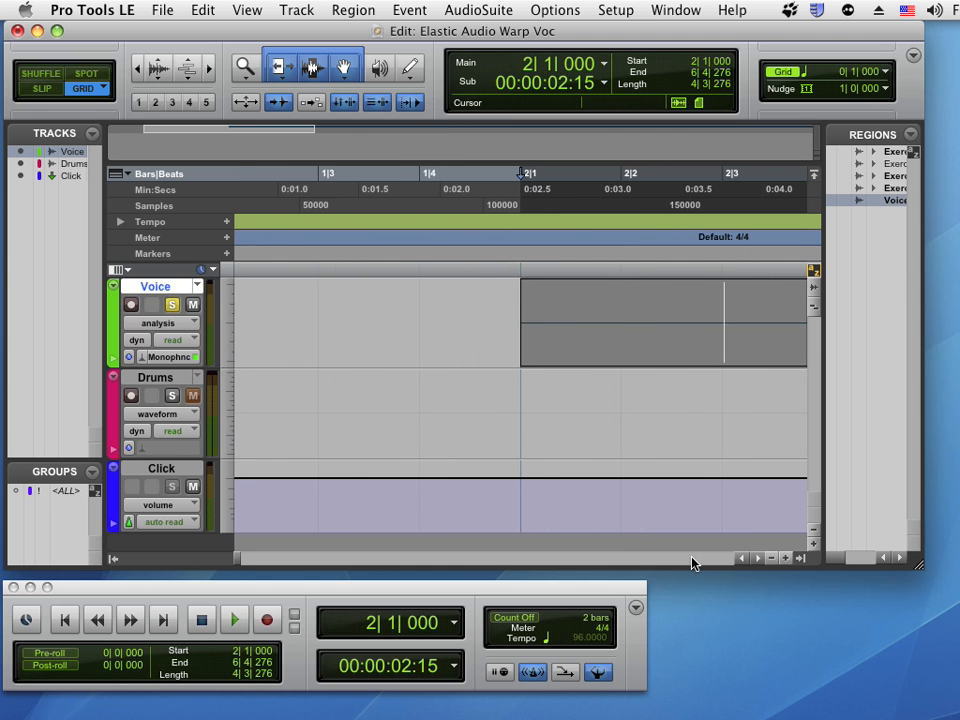
scroll(693, 563, "right", 5)
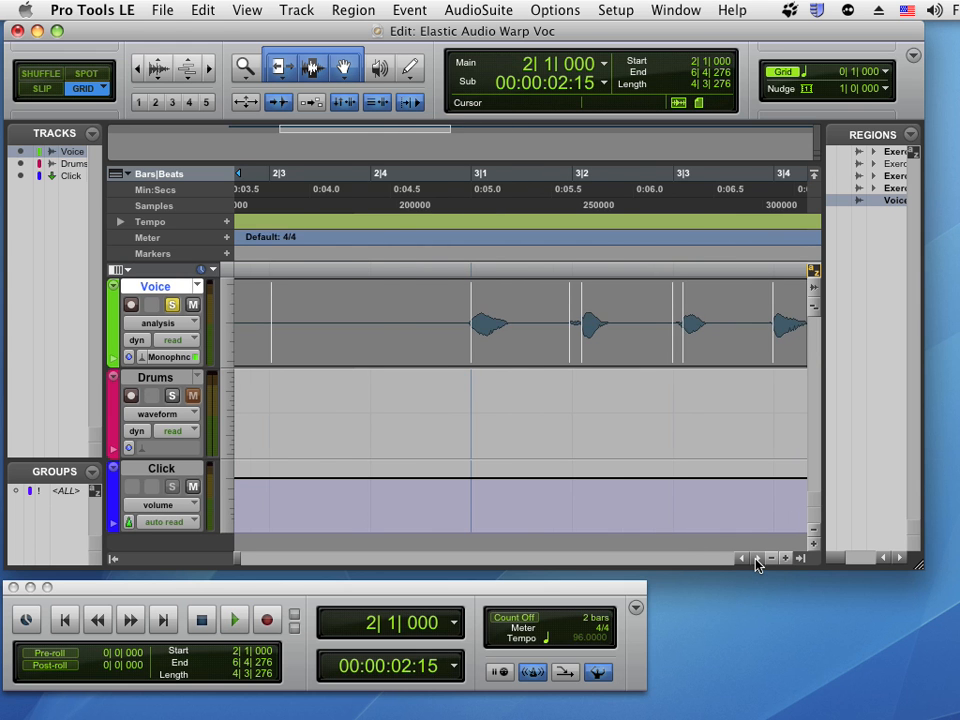
scroll(757, 562, "right", 5)
scroll(757, 563, "right", 2)
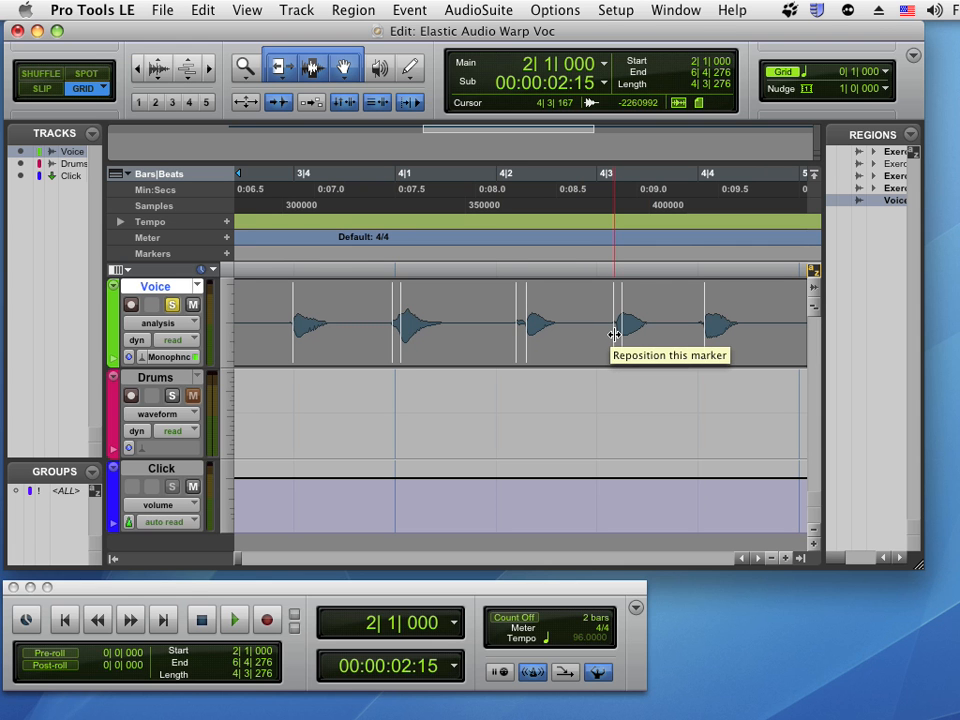
Delete the two extra analysis markers just before the notes on beats 4|2 and 4|3
mouse_move(614, 335)
left_mouse_down()
mouse_move(603, 336)
mouse_move(611, 342)
left_mouse_up()
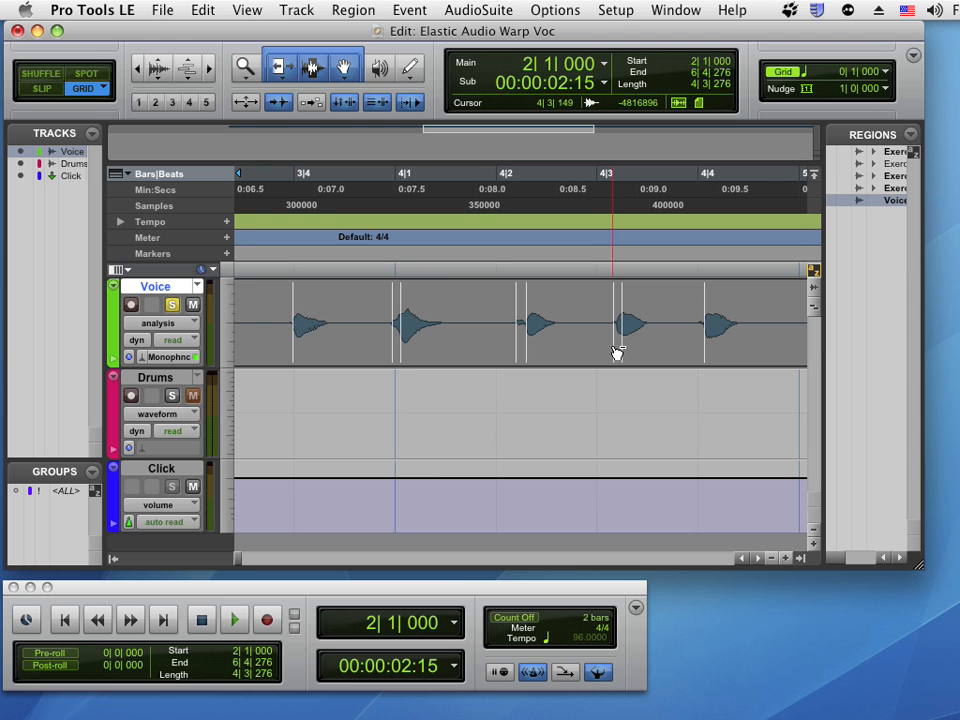
left_click(615, 350, "alt")
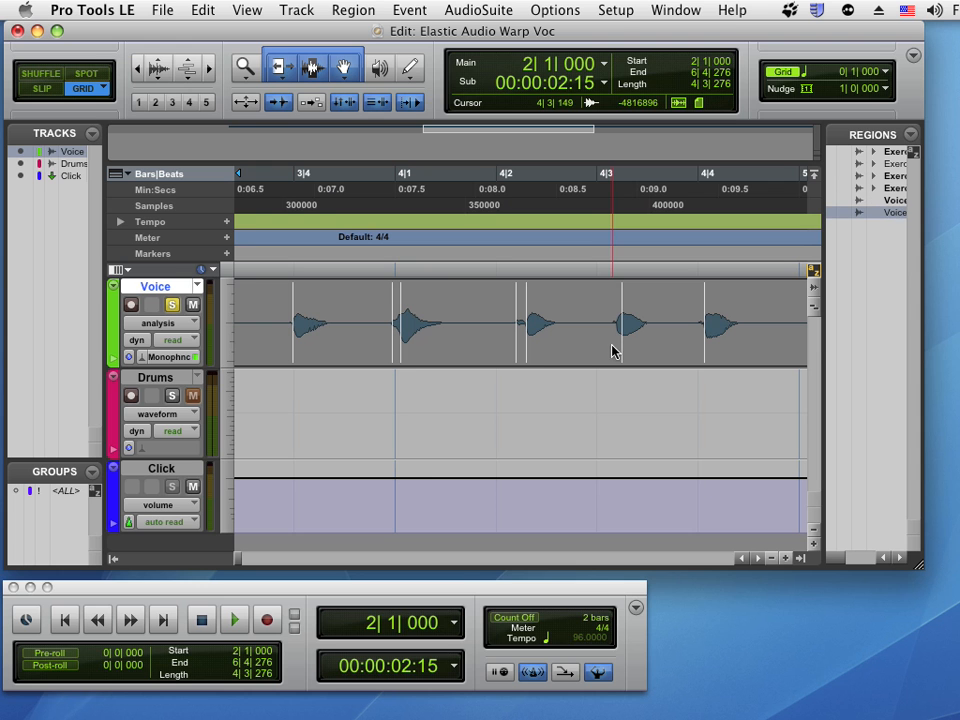
left_click(518, 352, "alt")
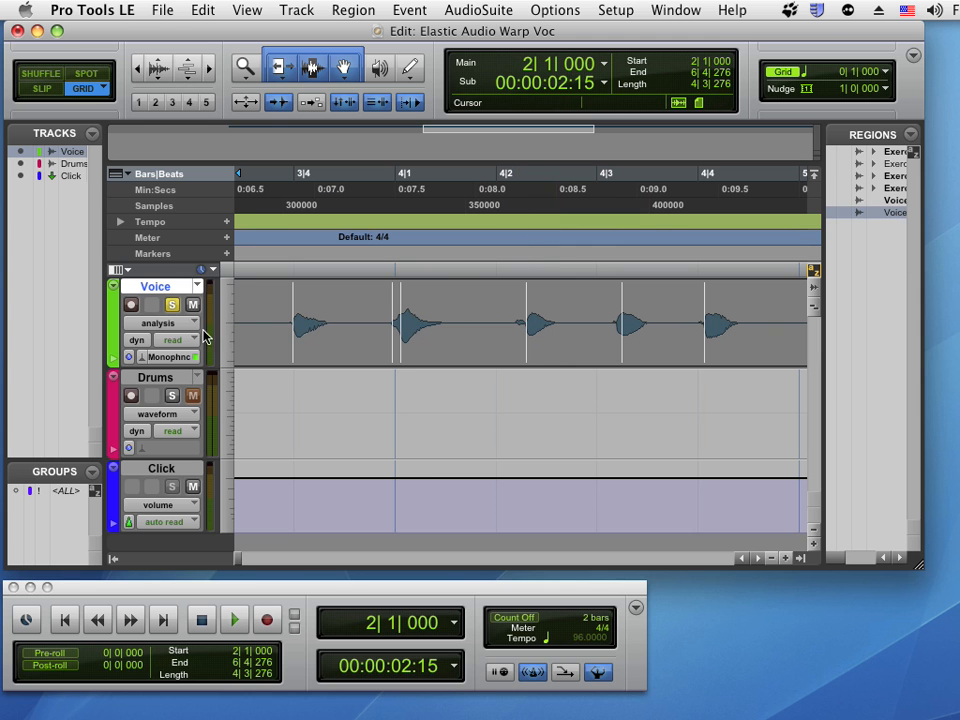
Switch the Voice track to Warp view and add a warp marker at the note near beat 4|2 with the Pencil tool
left_click(174, 324)
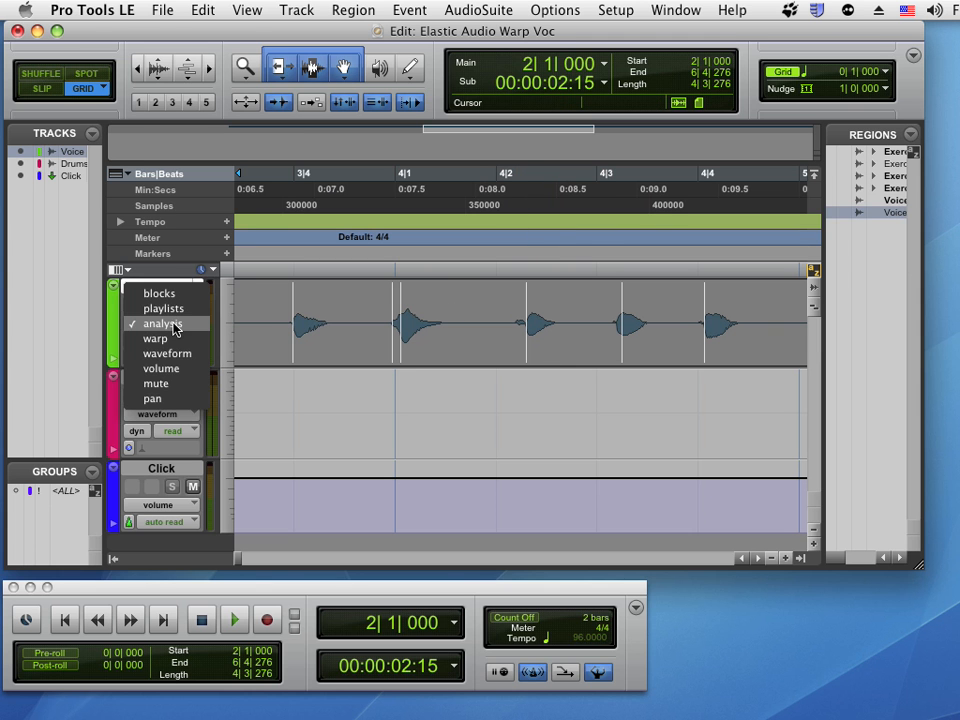
left_click(175, 338)
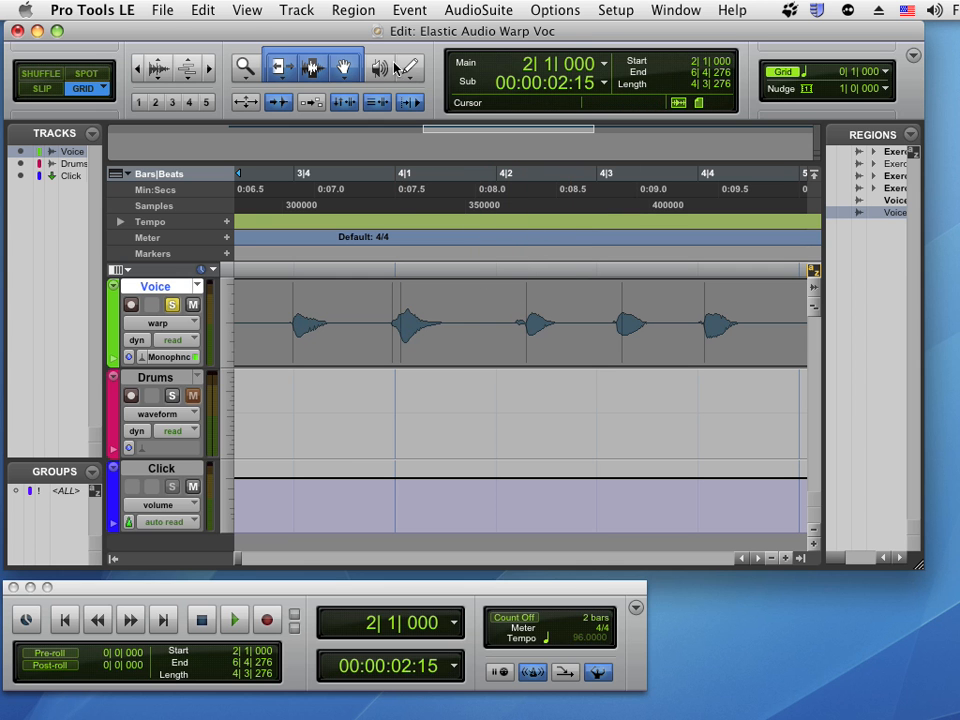
key("F10")
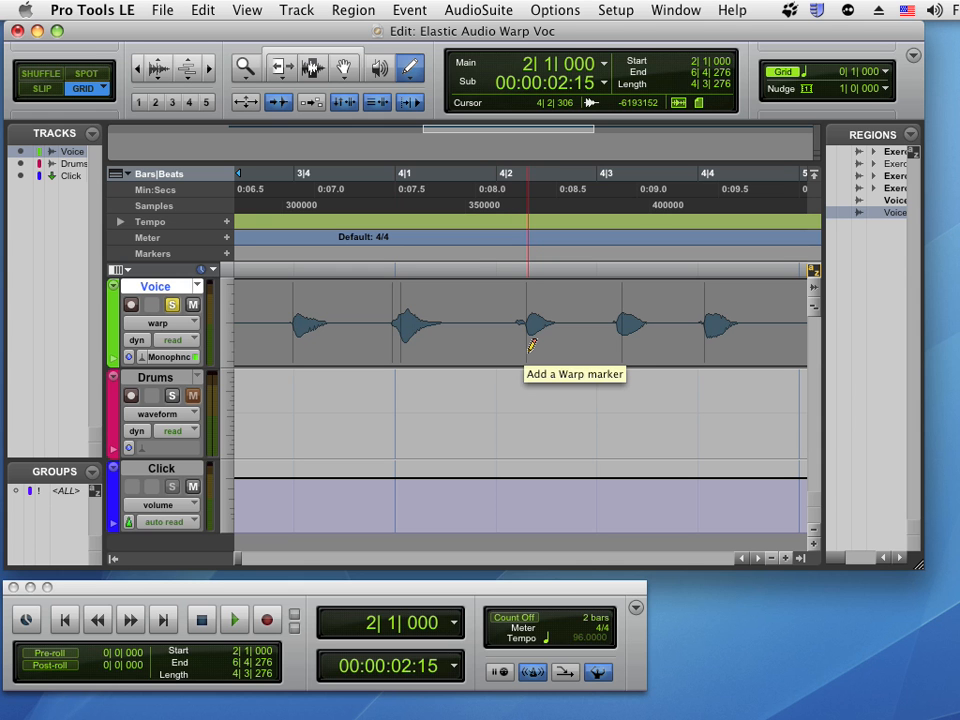
left_click(530, 347)
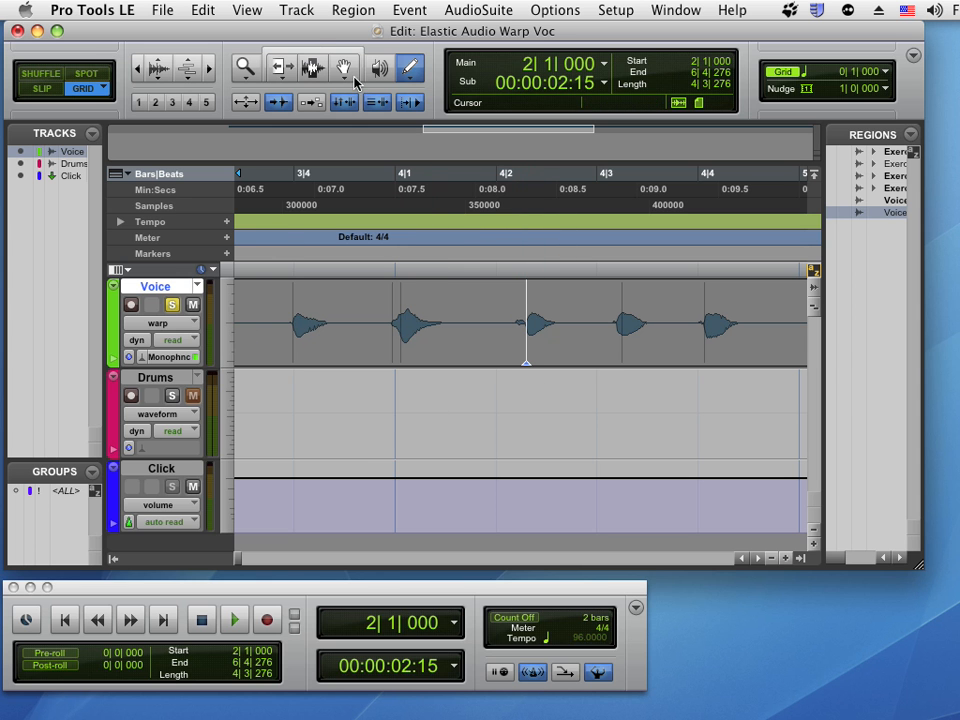
Try moving the warp marker in Slip mode, then undo
left_click(316, 50)
left_click(470, 390)
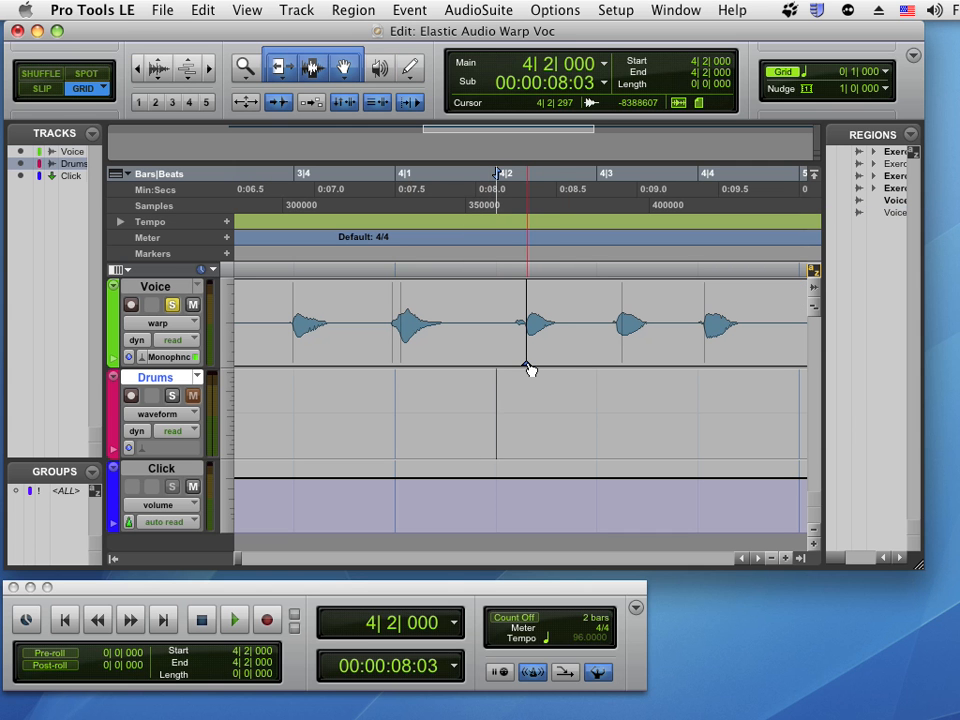
left_click(46, 93)
mouse_move(528, 369)
left_mouse_down()
mouse_move(501, 367)
mouse_move(542, 369)
mouse_move(528, 370)
left_mouse_up()
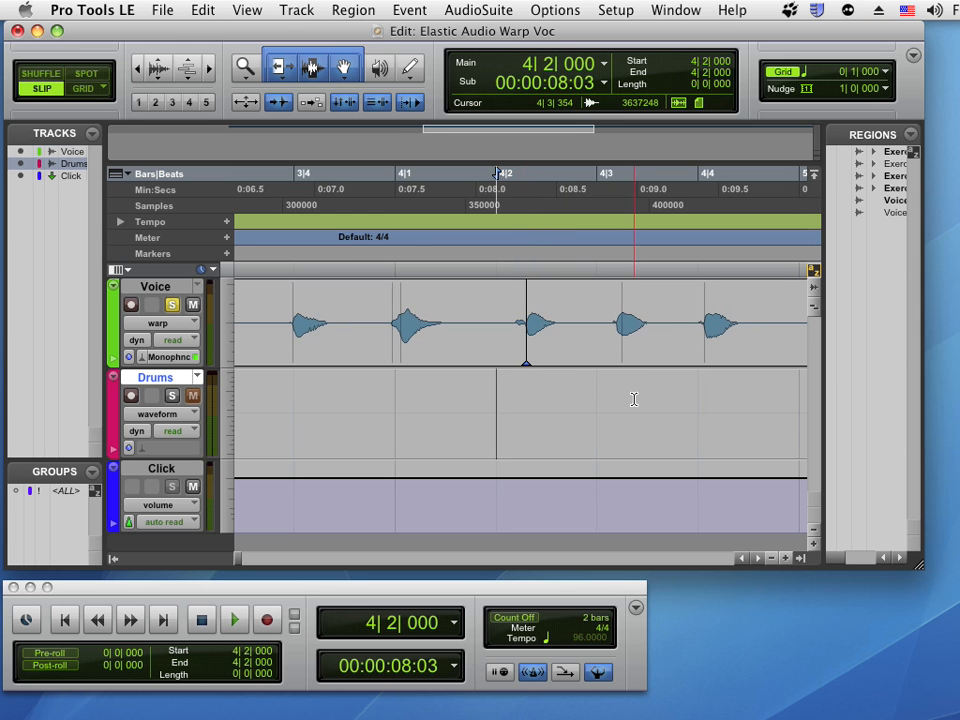
key("super+z")
Add the warp marker again at the note near beat 4|2 with the Pencil tool
left_click(413, 76)
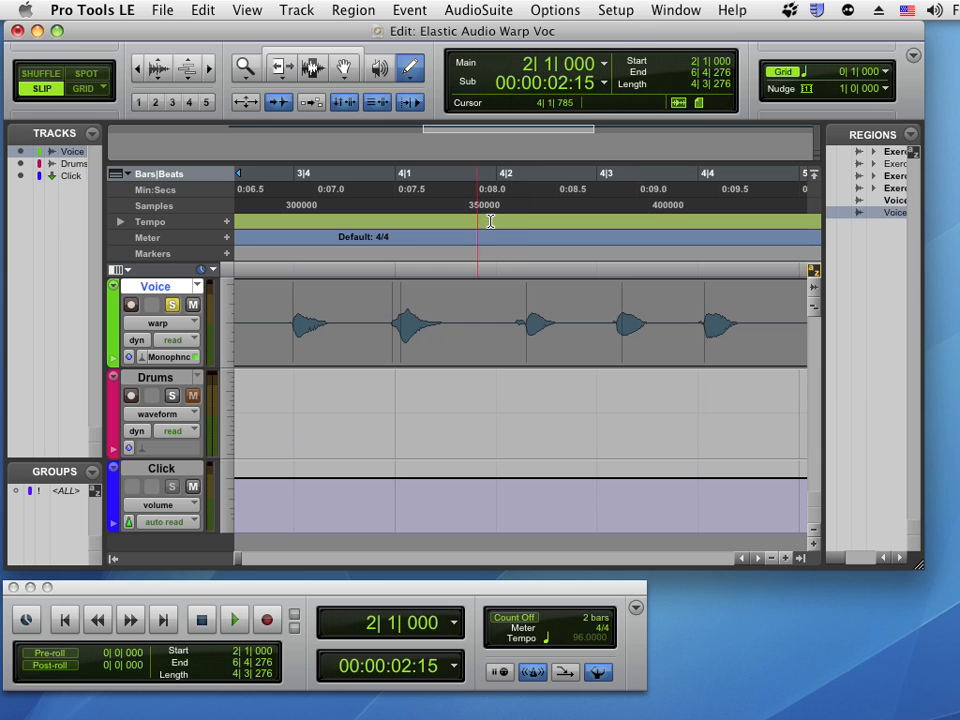
left_click(526, 345)
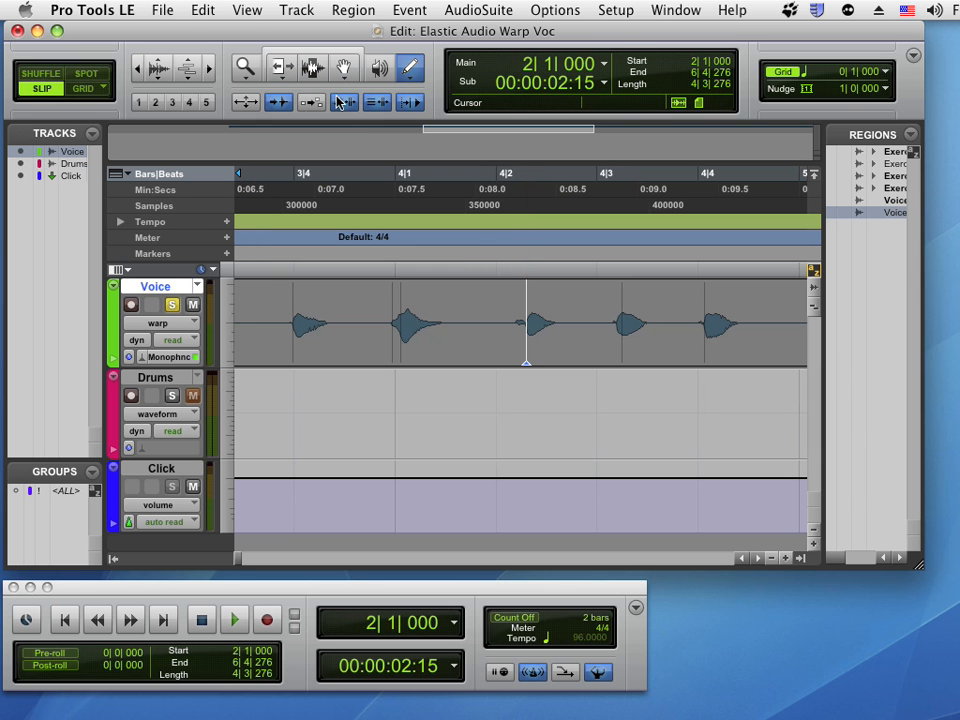
Try dragging the warp marker earlier in Grid mode and undo the move
left_click(284, 48)
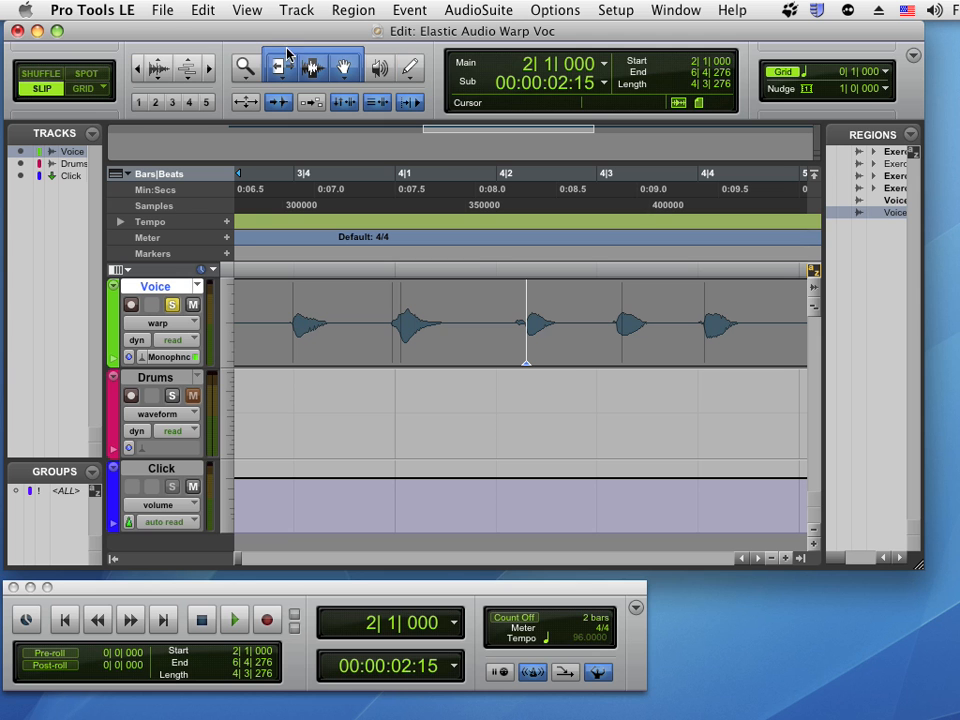
left_click(85, 90)
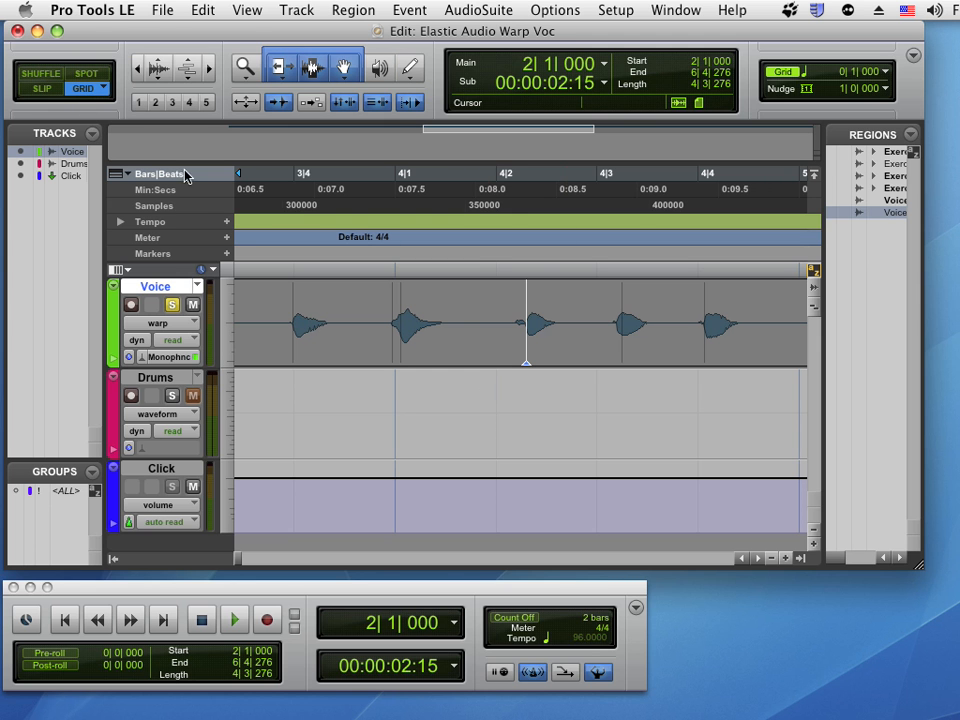
left_click_drag(530, 370, 520, 370)
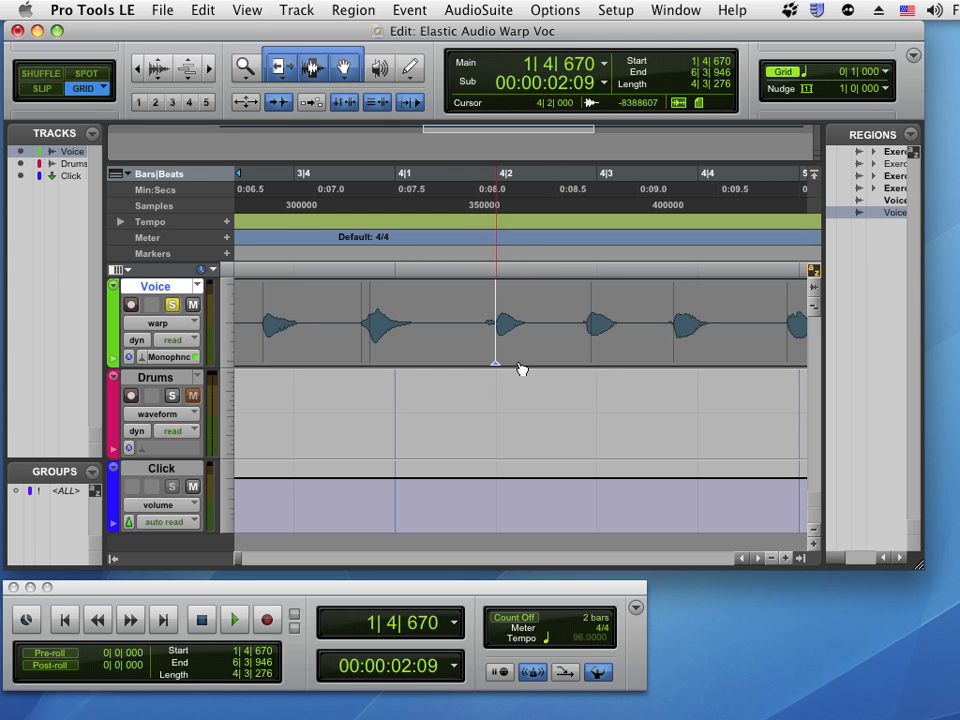
key("super+z")
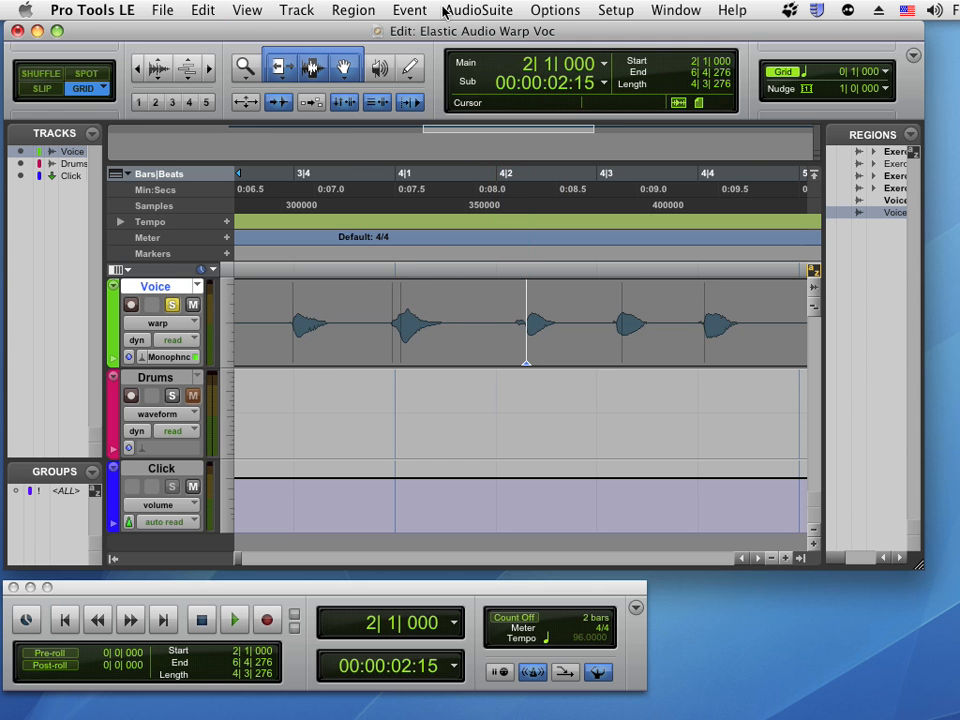
Add warp markers at the voice notes near beats 4|1, 4|3 and 4|4 with the Pencil tool
left_click(482, 412)
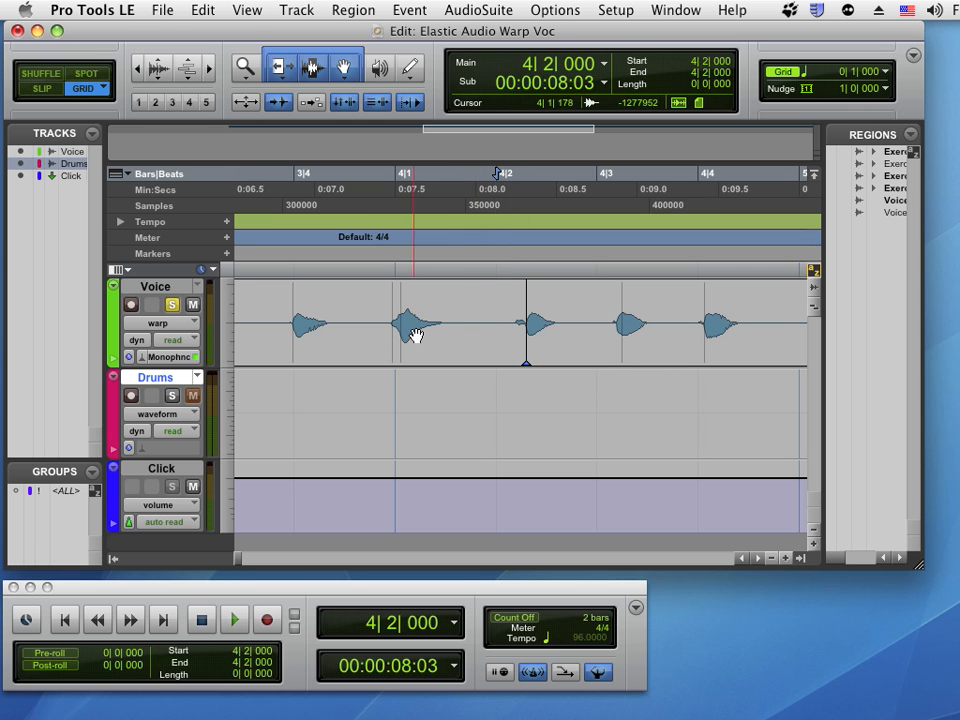
left_click(411, 68)
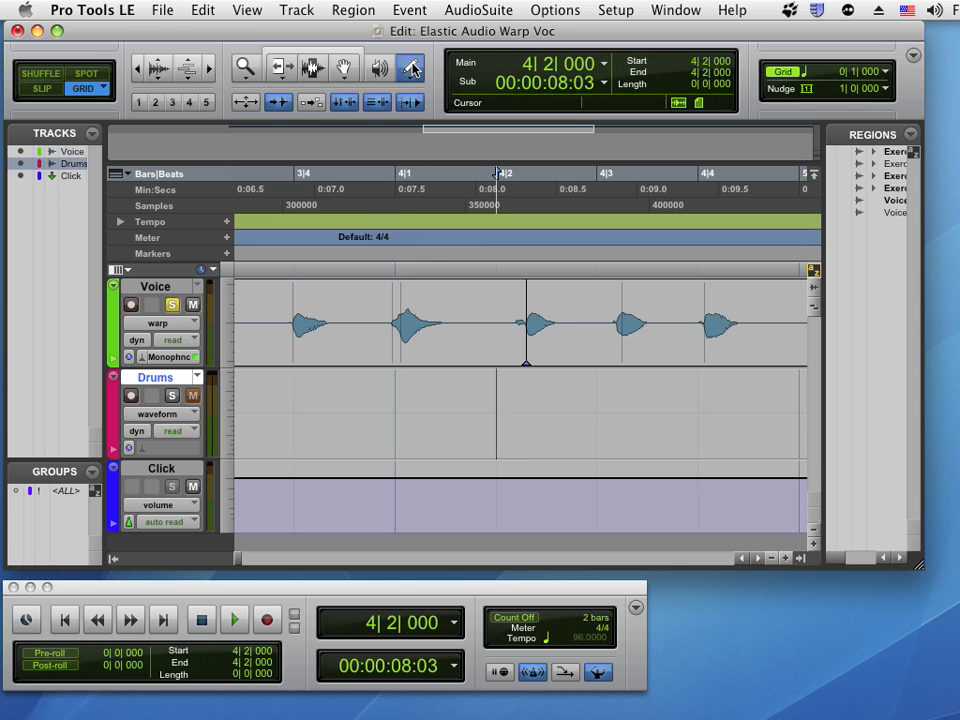
left_click(401, 303)
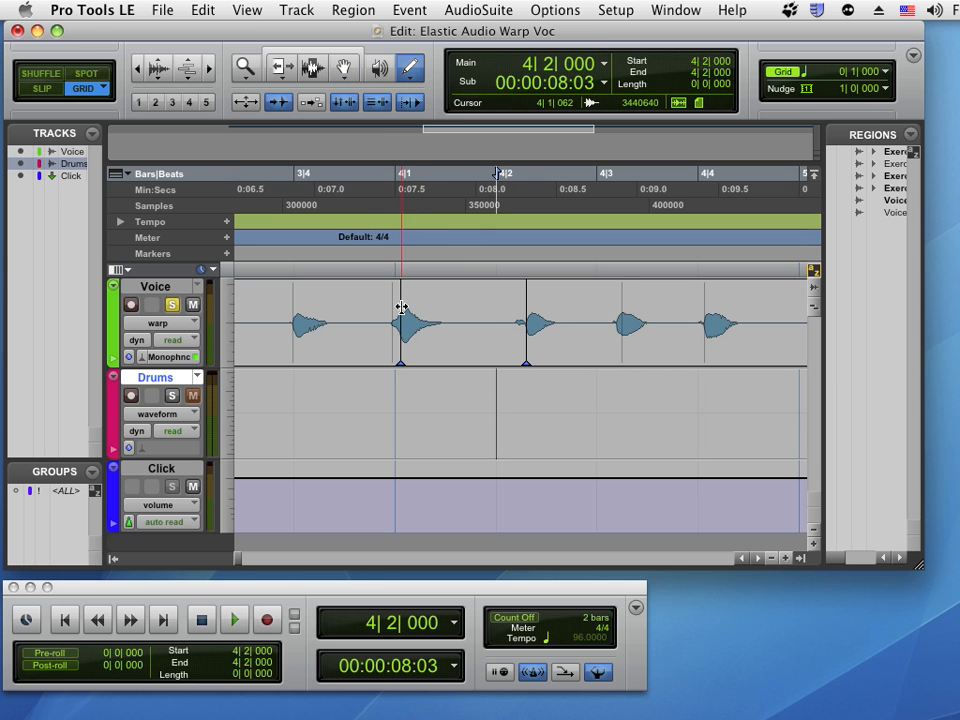
left_click(622, 293)
left_click(705, 291)
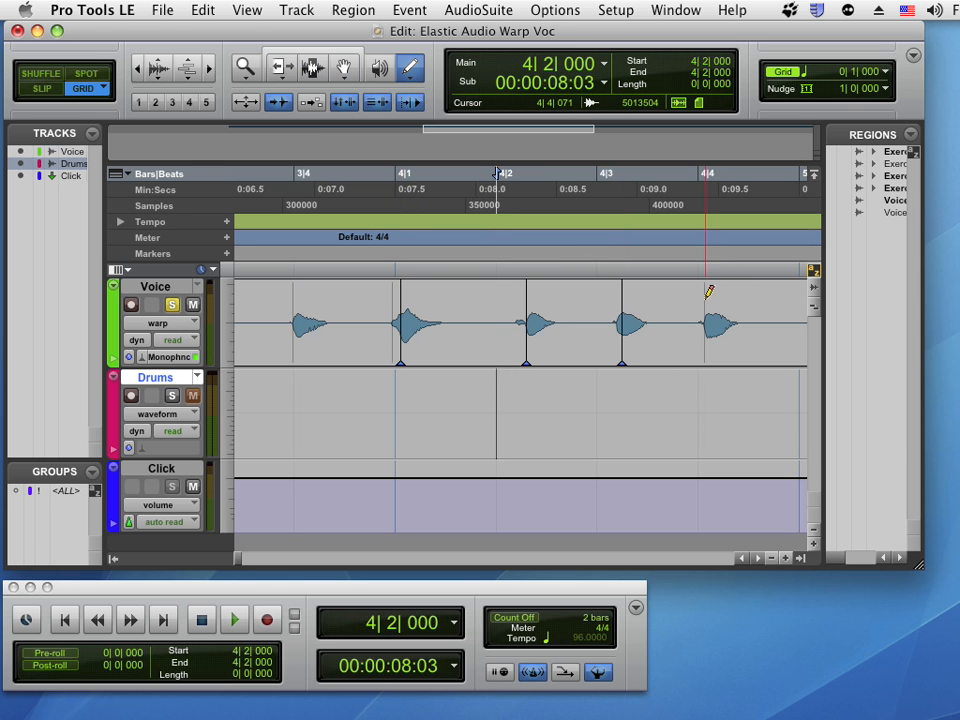
In Slip mode, drag the beat 4|2 warp marker earlier to about 4|1|700 with the Grabber tool
left_click(320, 52)
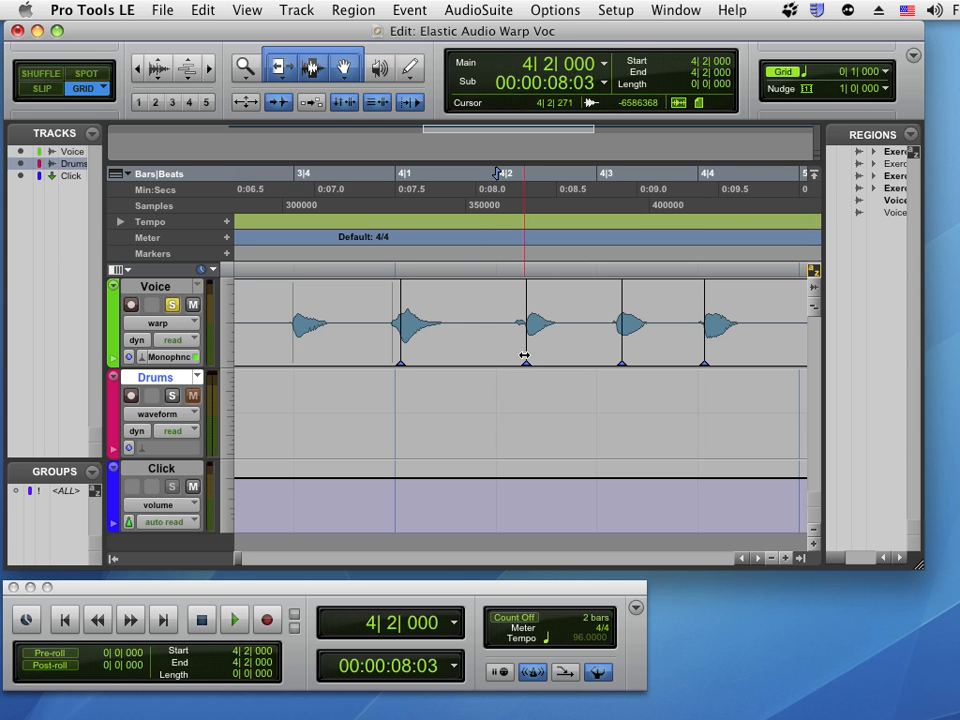
key("F1")
key("F2")
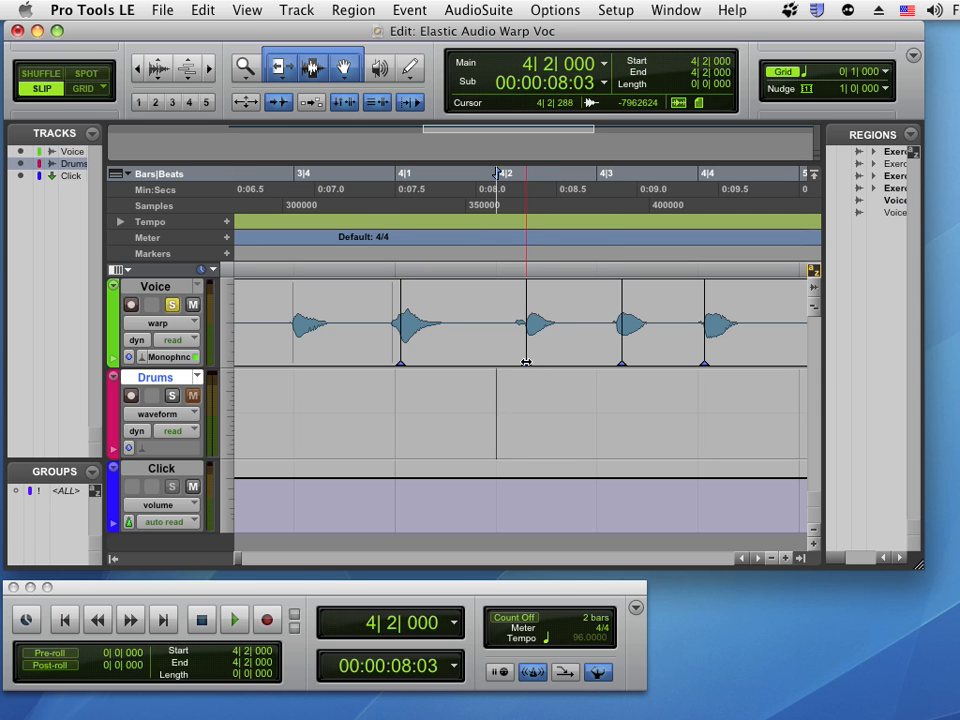
left_click_drag(524, 362, 481, 361)
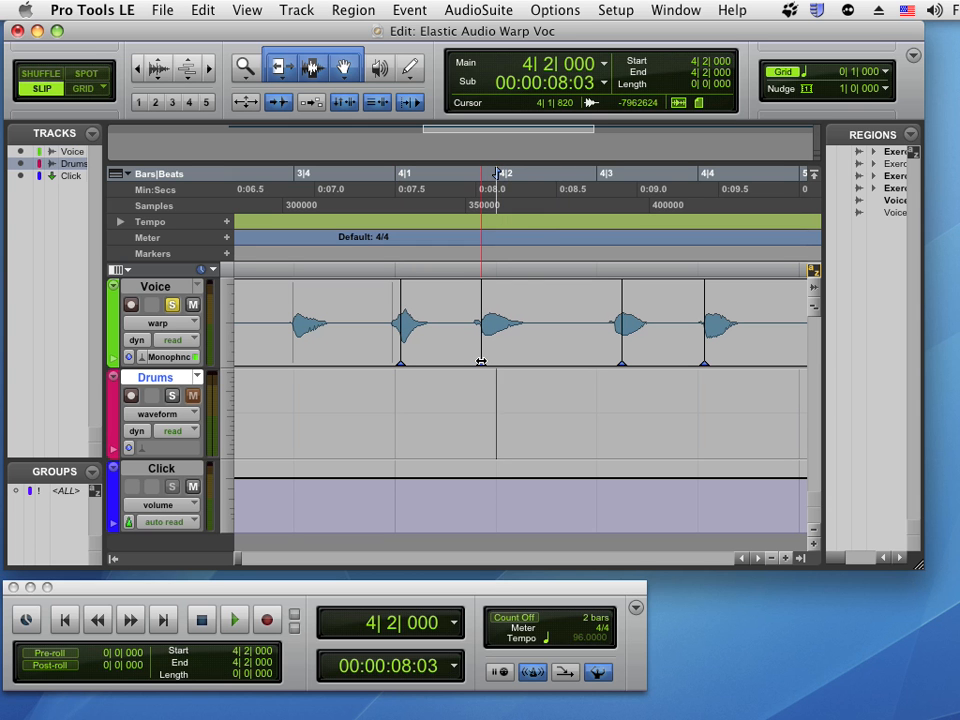
left_click_drag(481, 361, 468, 363)
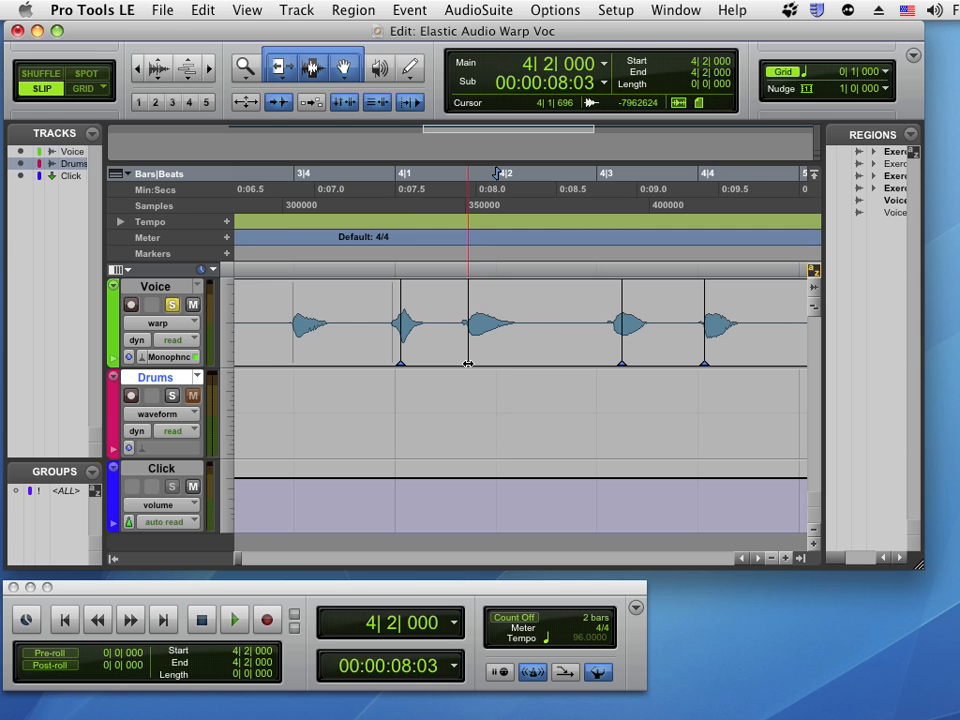
Play back the warped voice from just before beat 3|4
left_click(271, 174)
key("space")
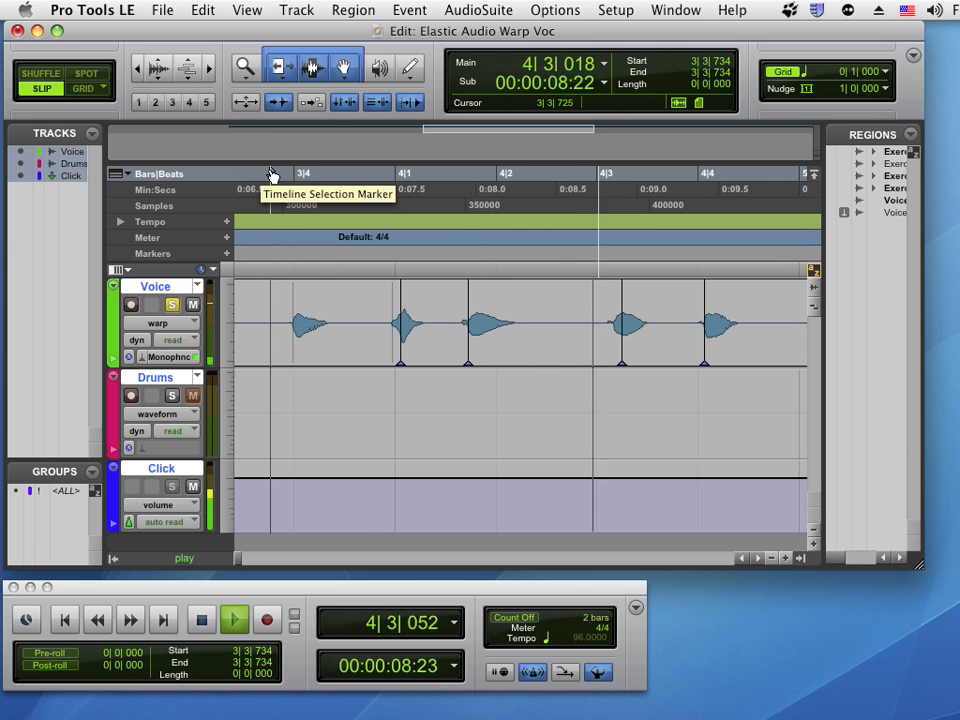
key("space")
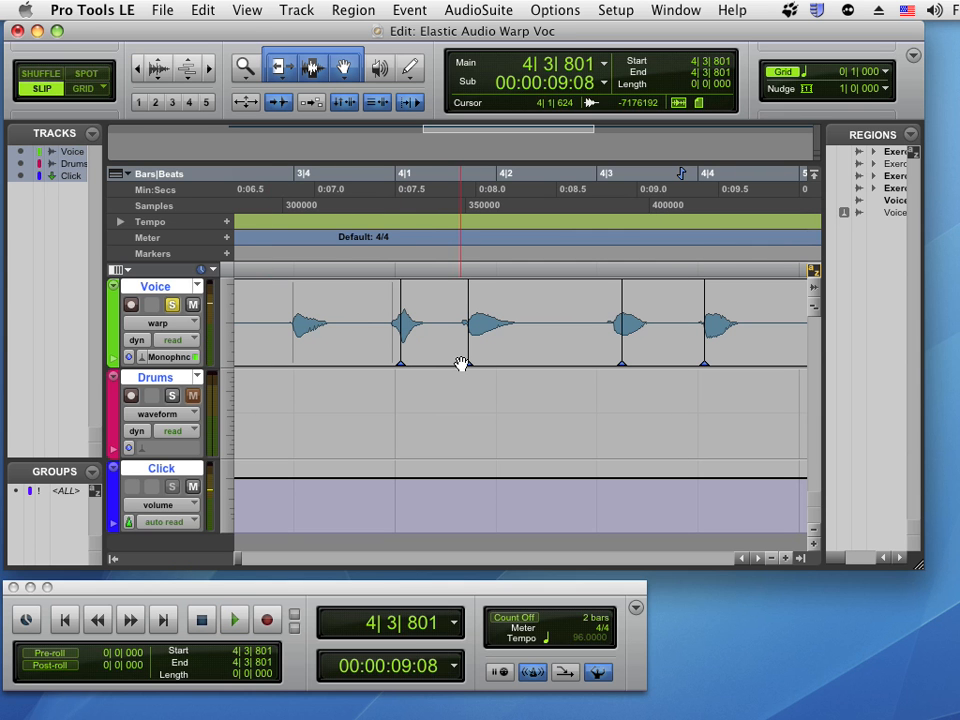
In Grid mode, drag the second warp marker so it snaps onto beat 4|2, and play back the voice from before beat 3|4
left_click(88, 89)
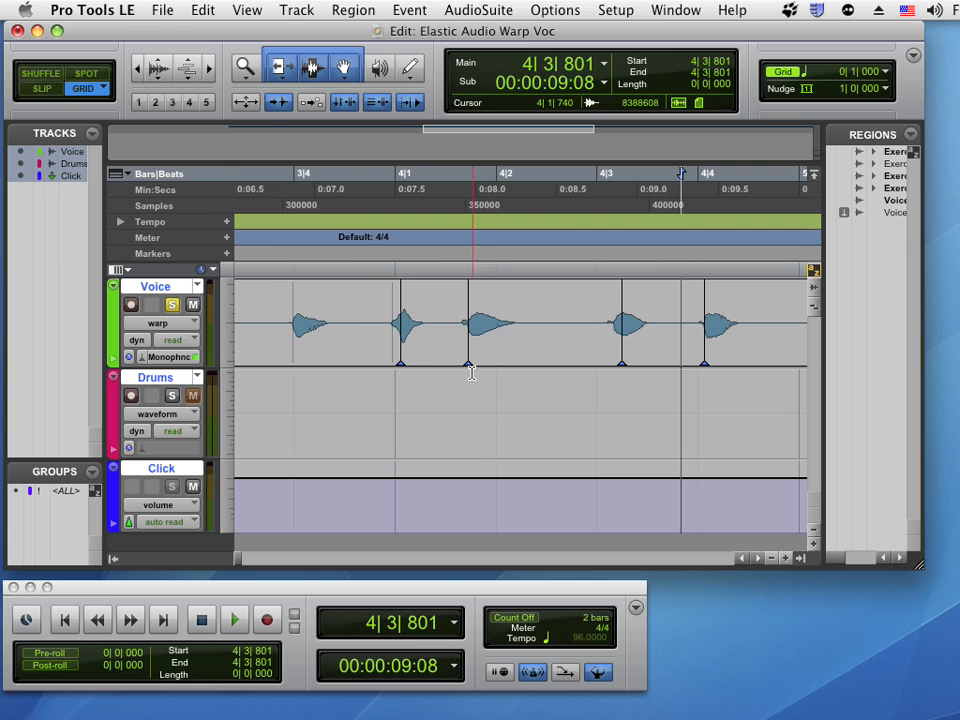
left_click_drag(468, 364, 475, 364)
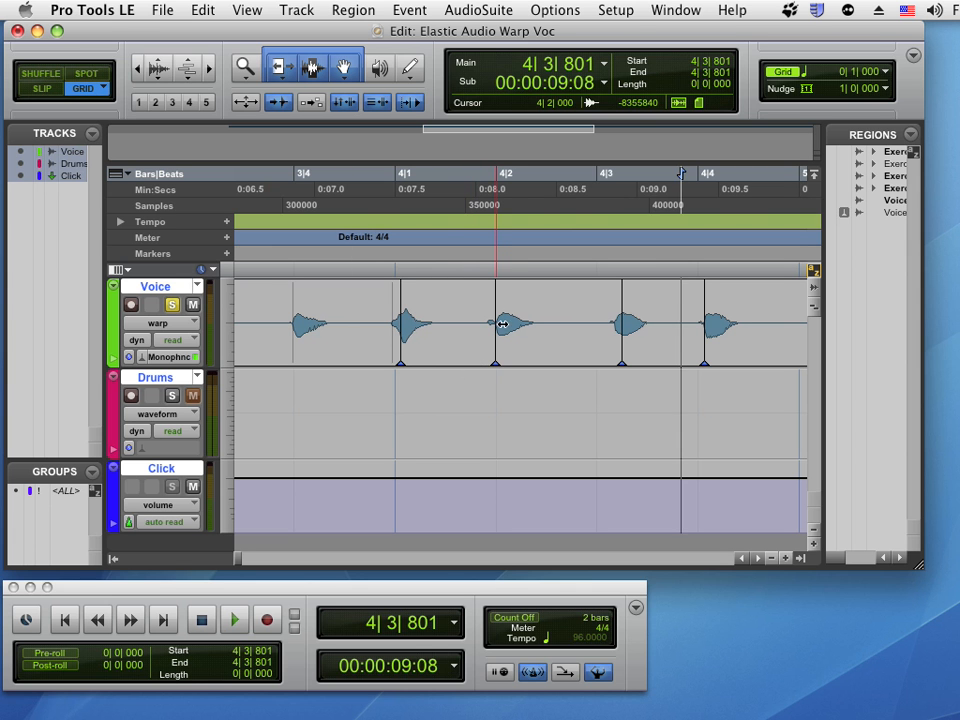
left_click(262, 173)
key("space")
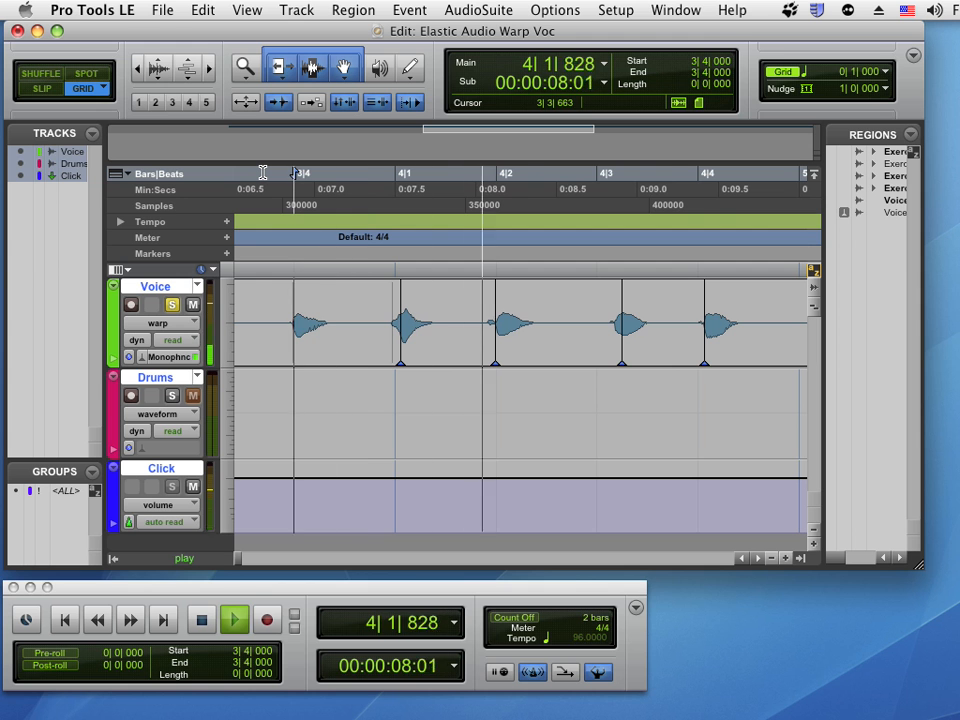
key("space")
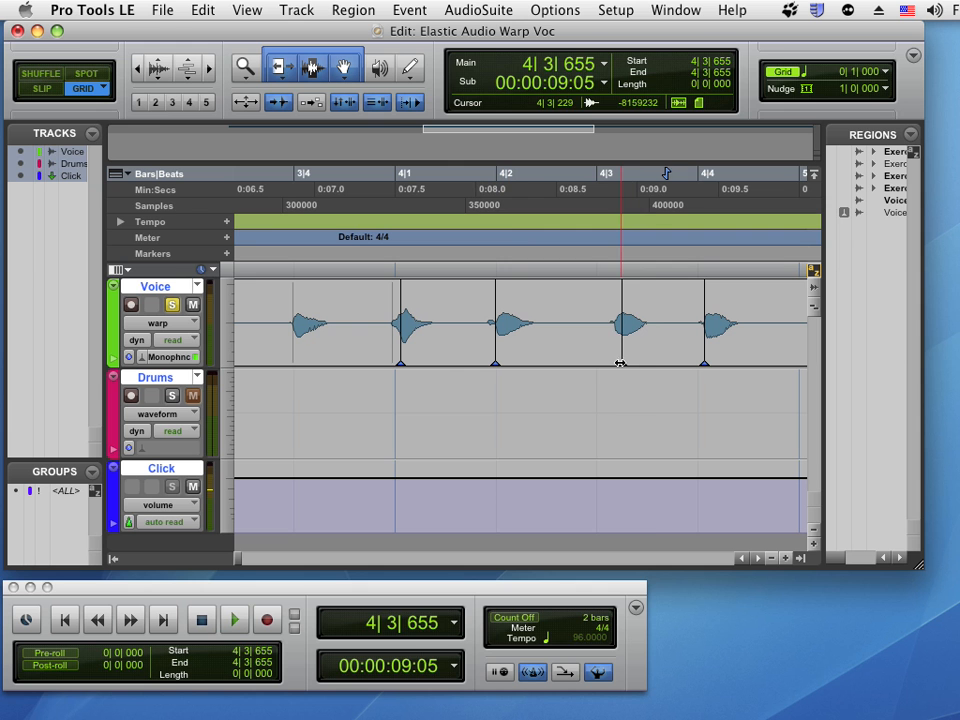
Drag the warp marker near beat 4|3 so it snaps onto beat 4|3, and play back the voice from before beat 3|4
left_click_drag(620, 363, 597, 363)
left_click(279, 197)
key("space")
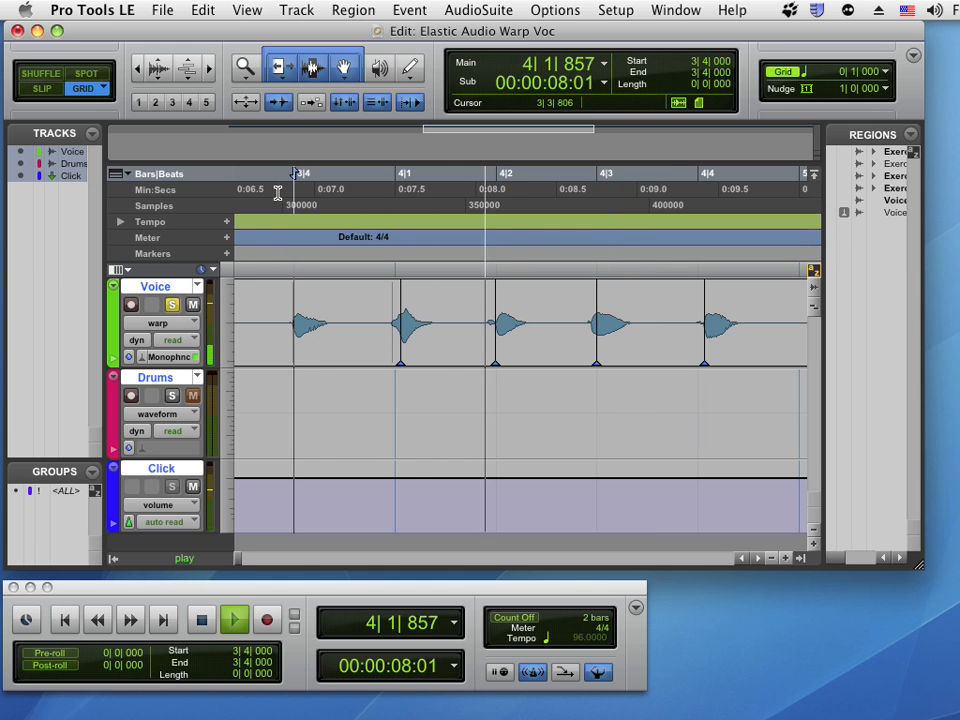
key("space")
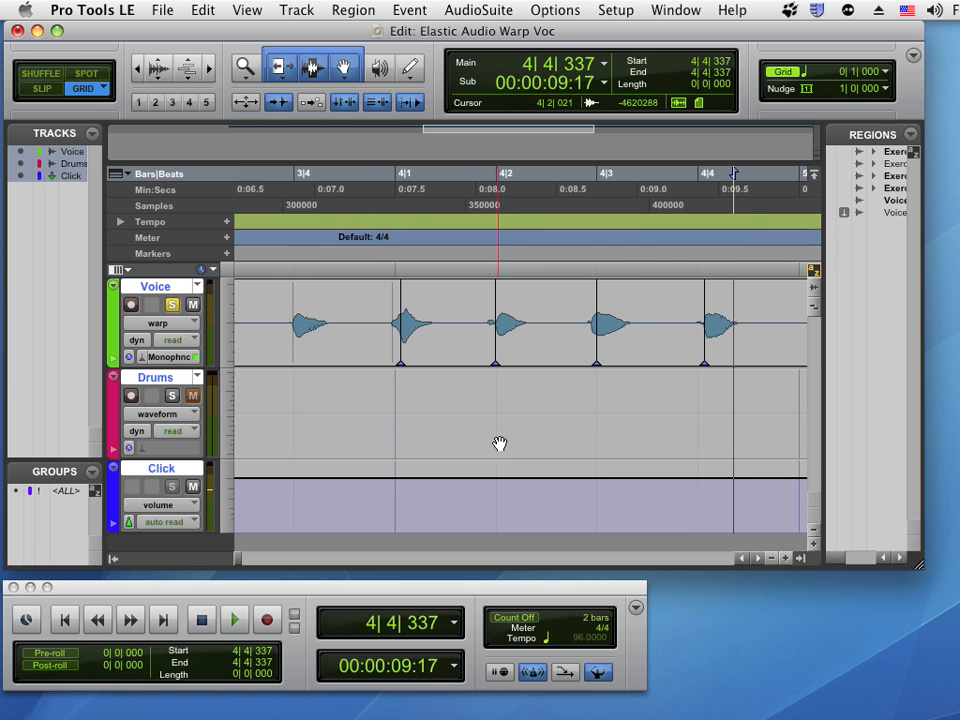
Undo the last four warp edits and play back the unwarped voice from beat 3|4 for comparison
key("super+z")
key("super+z")
key("super+z")
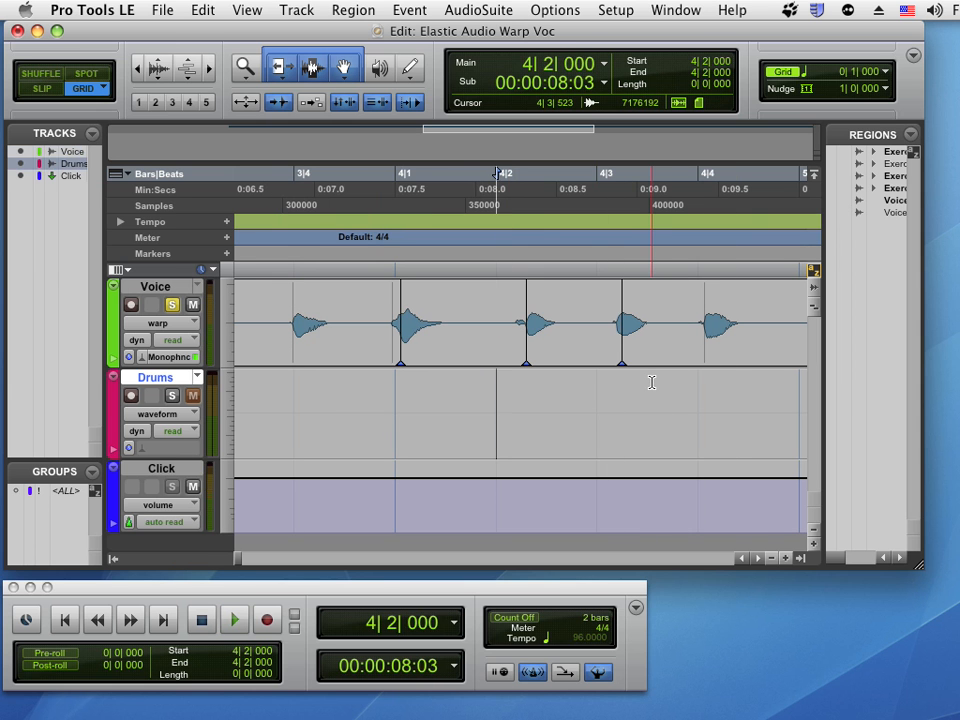
key("super+z")
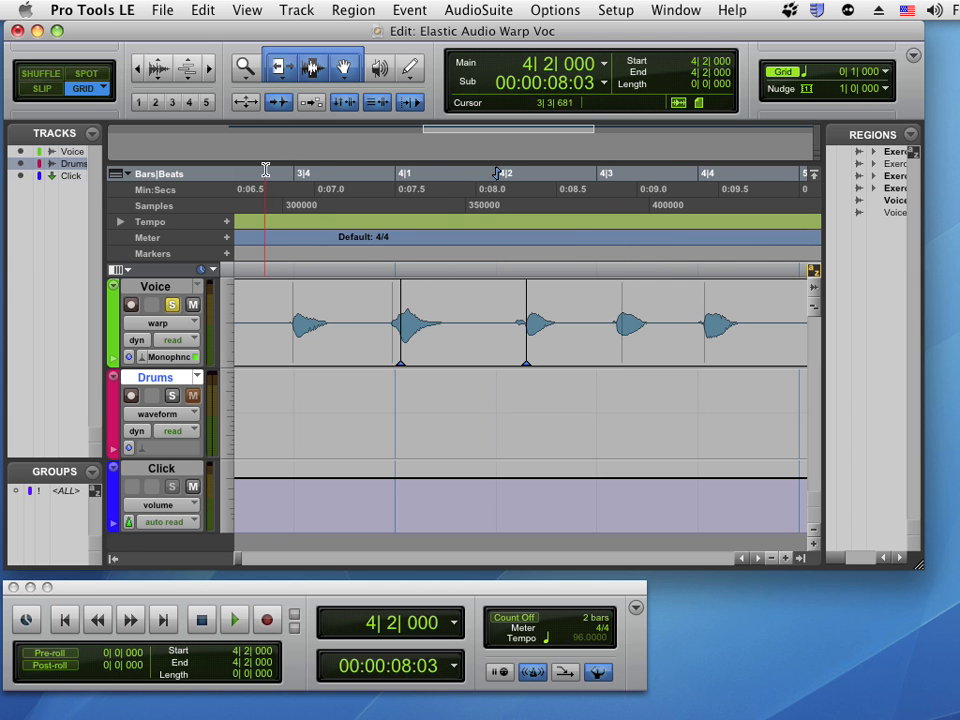
left_click(296, 174)
key("space")
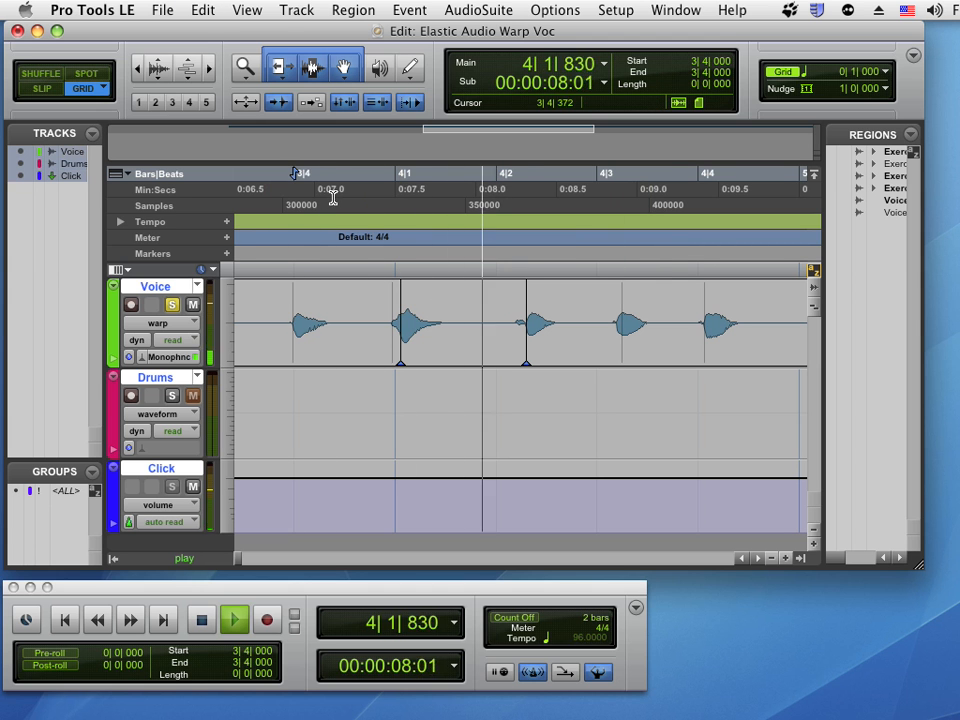
key("space")
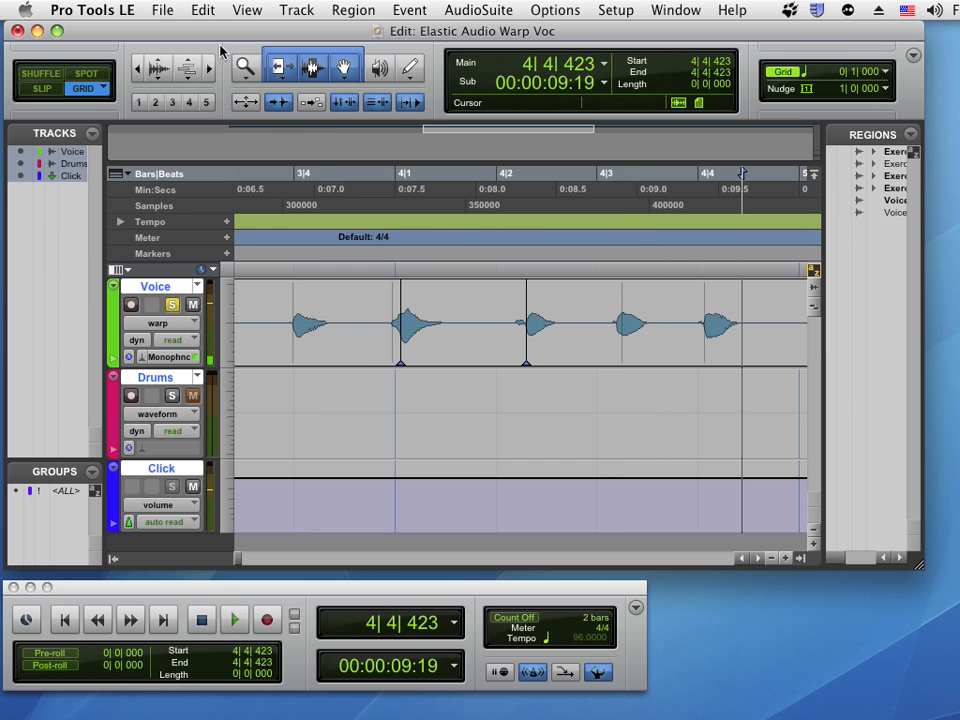
Redo the three warp marker additions and the warp move to restore the snapped warp markers
left_click(162, 10)
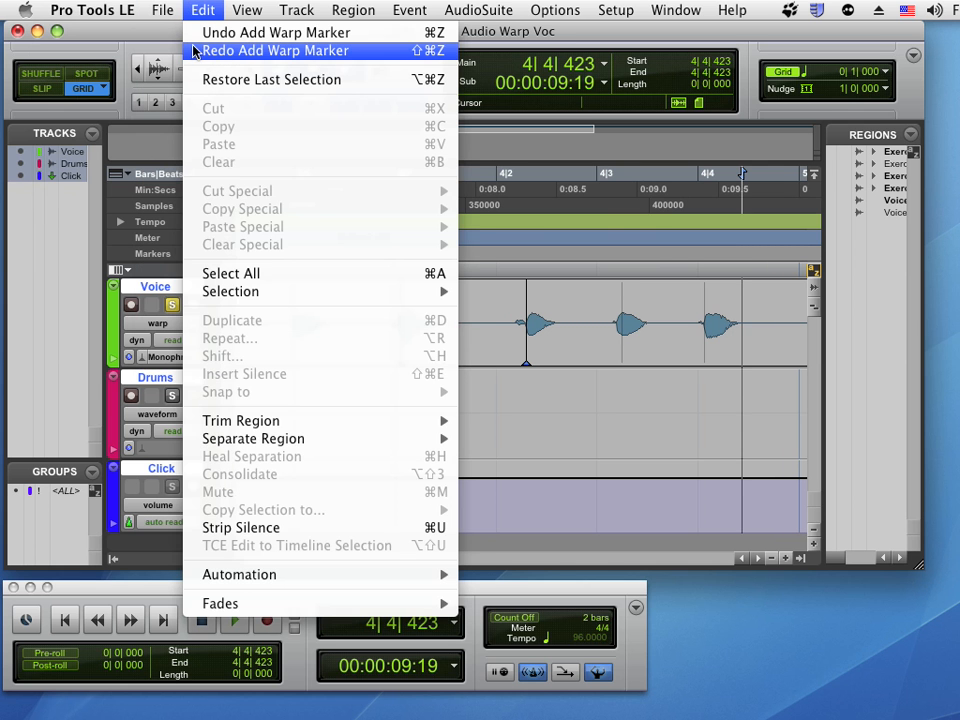
left_click(215, 50)
left_click(203, 10)
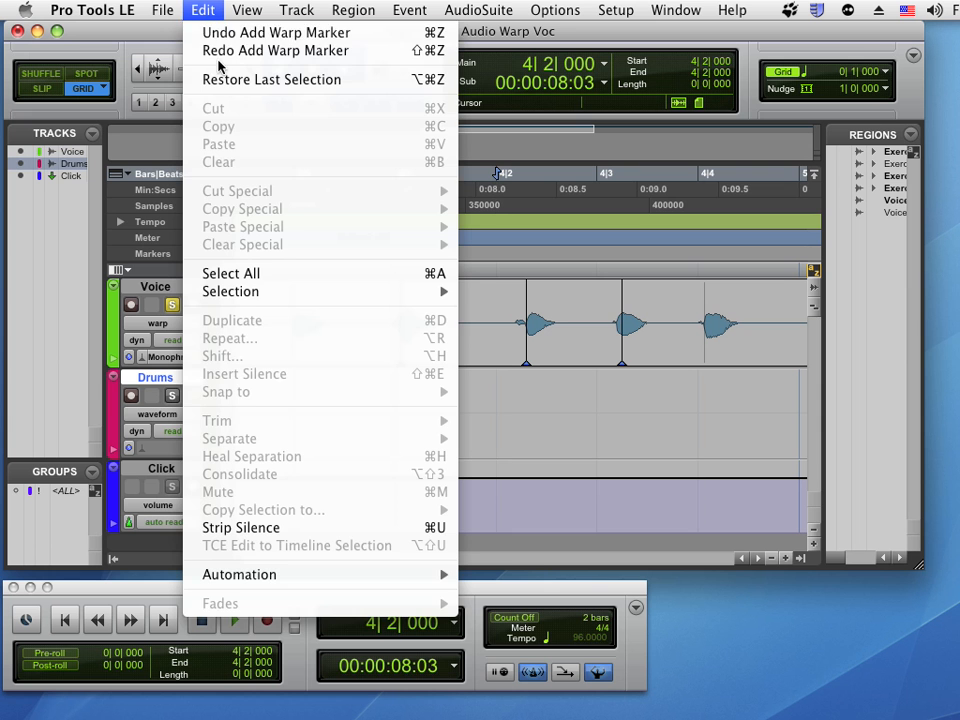
left_click(212, 50)
left_click(203, 10)
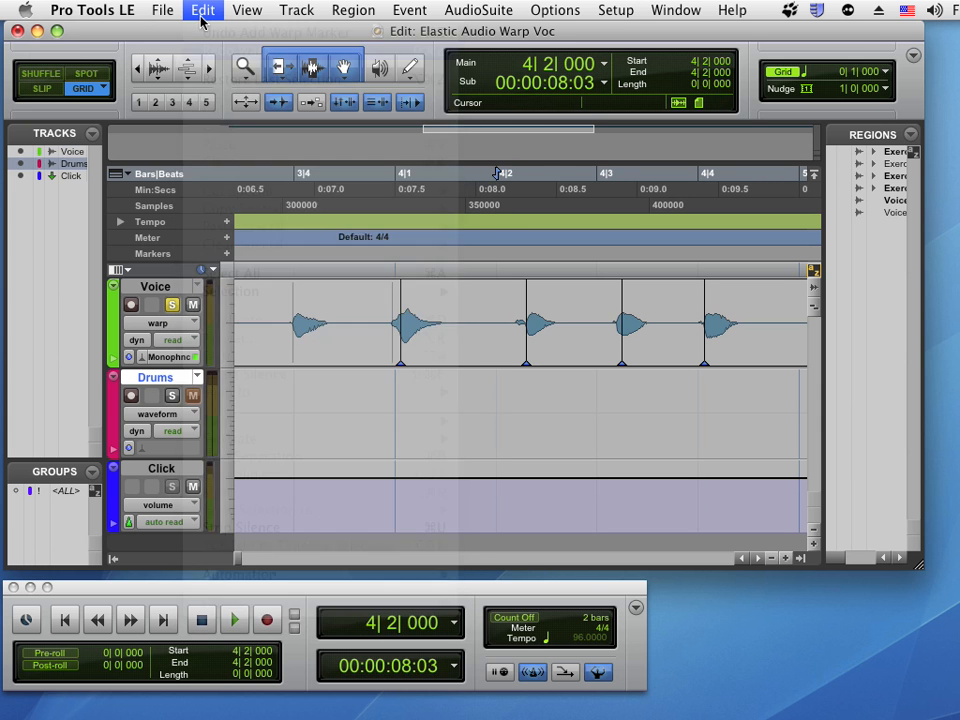
left_click(215, 50)
left_click(203, 10)
left_click(215, 50)
left_click(203, 10)
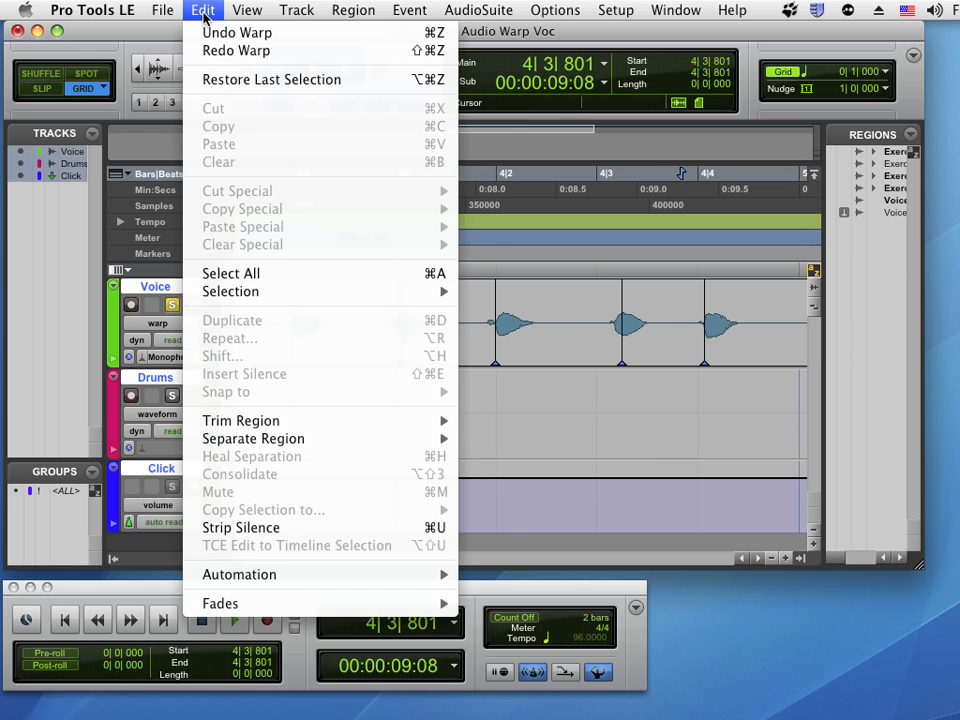
left_click(222, 52)
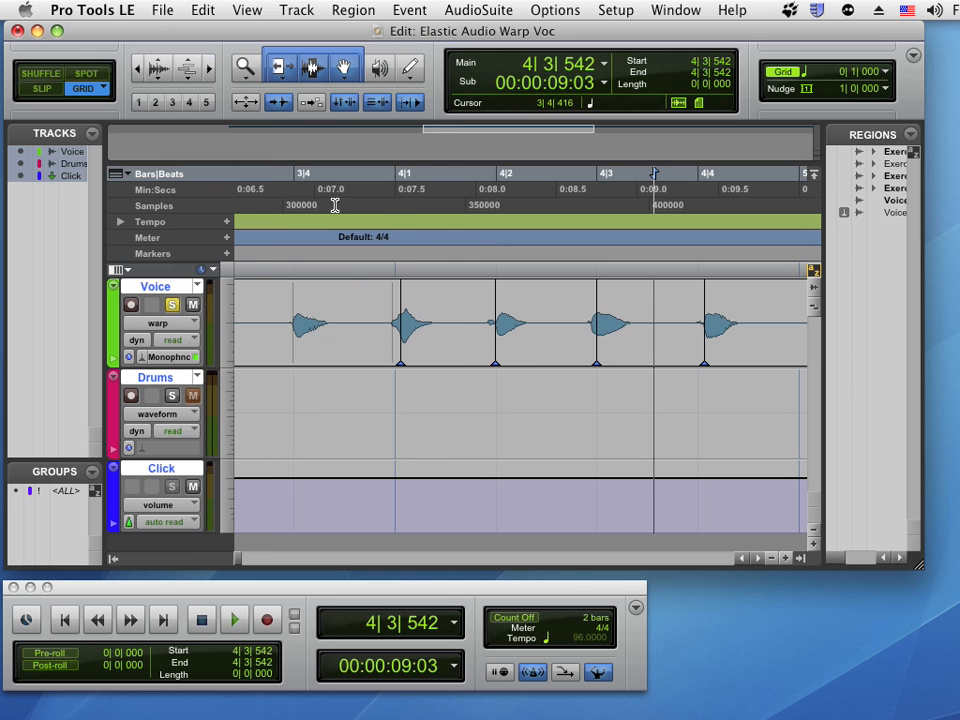
Play back the warped voice from before beat 3|4, then view the Voice track as waveform, analysis and back in warp view
left_click(267, 173)
key("space")
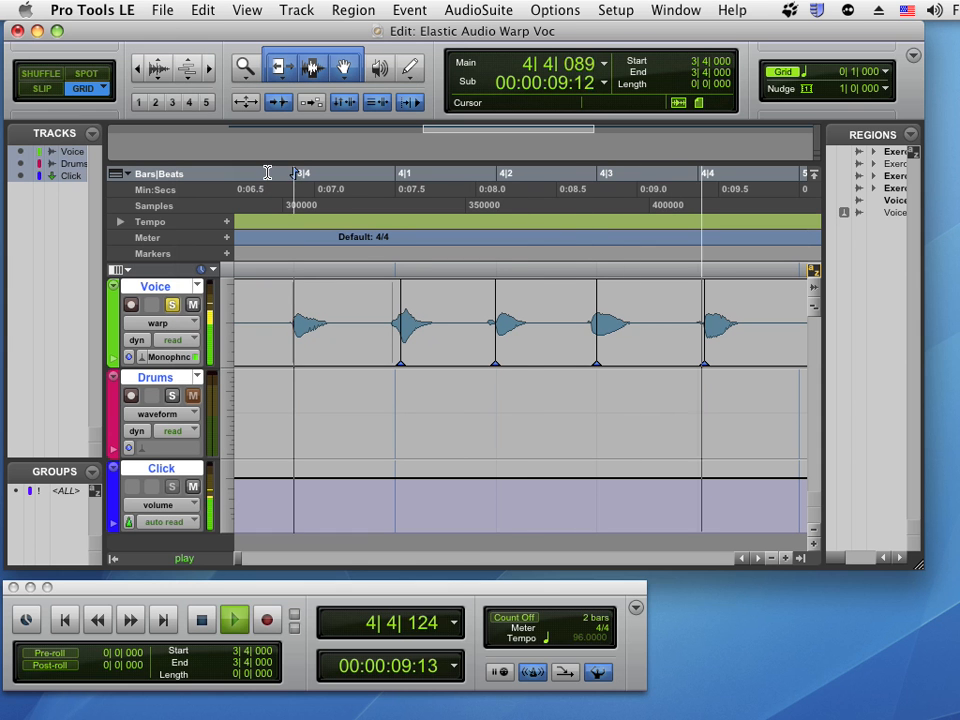
key("space")
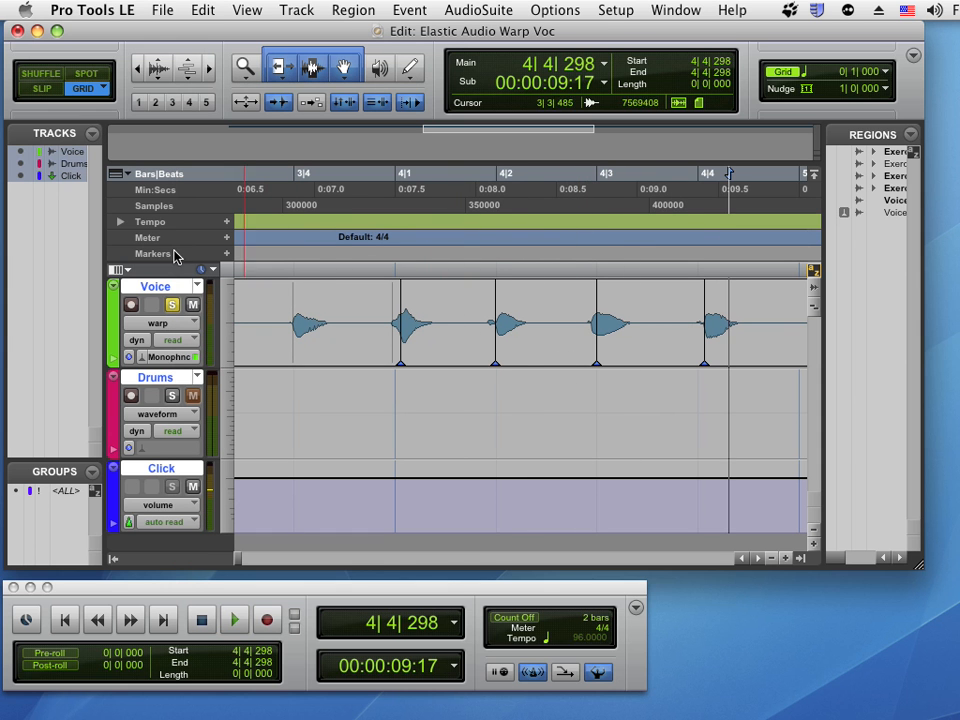
left_click(160, 324)
left_click(157, 341)
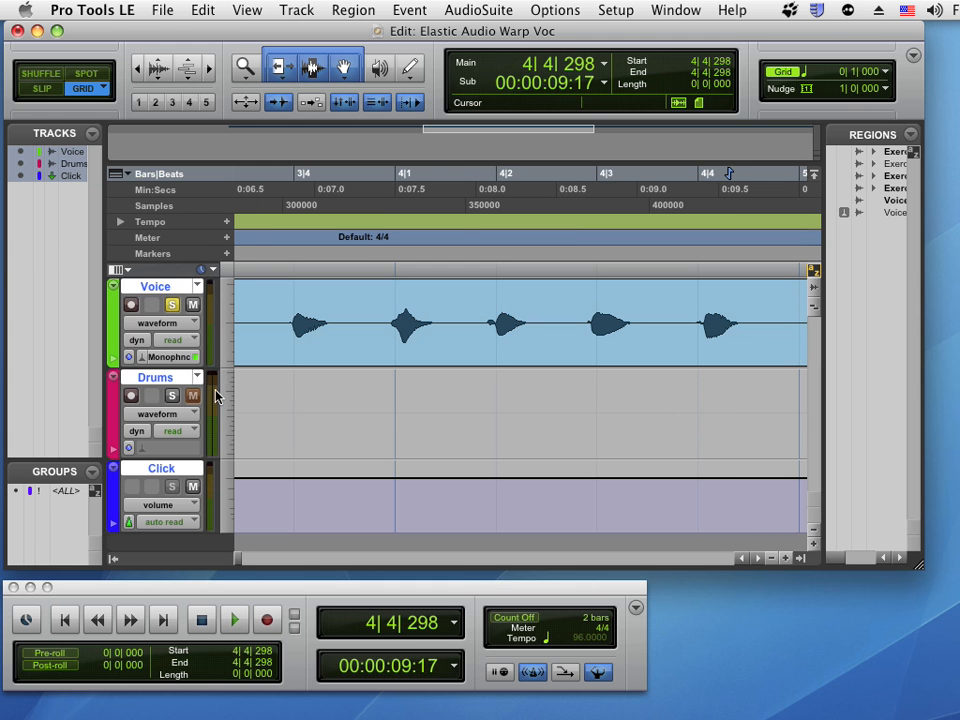
left_click(167, 330)
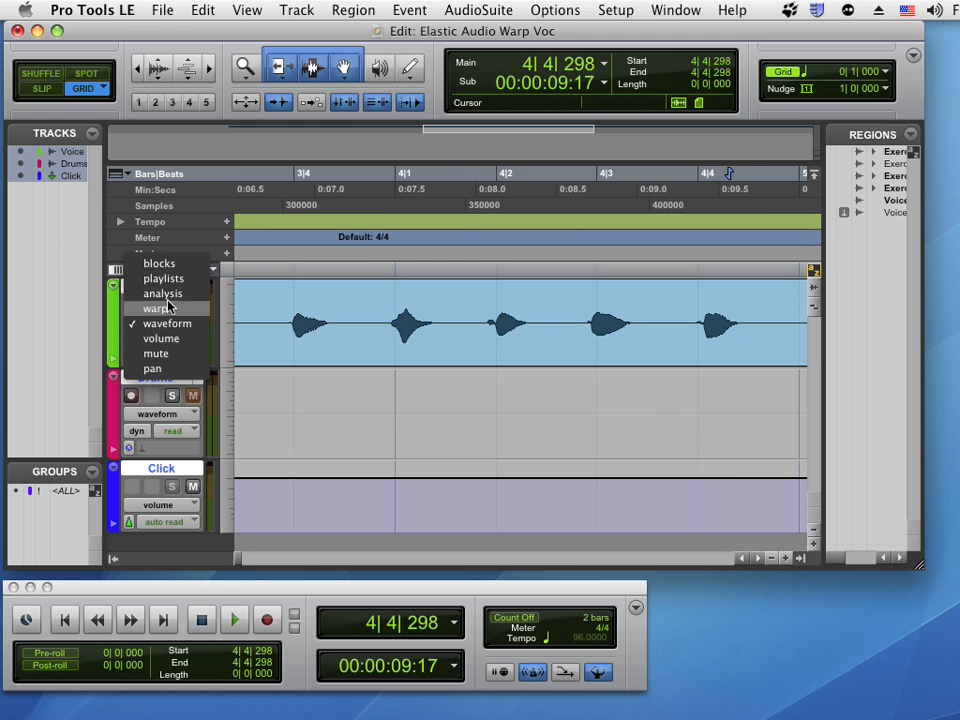
left_click(163, 293)
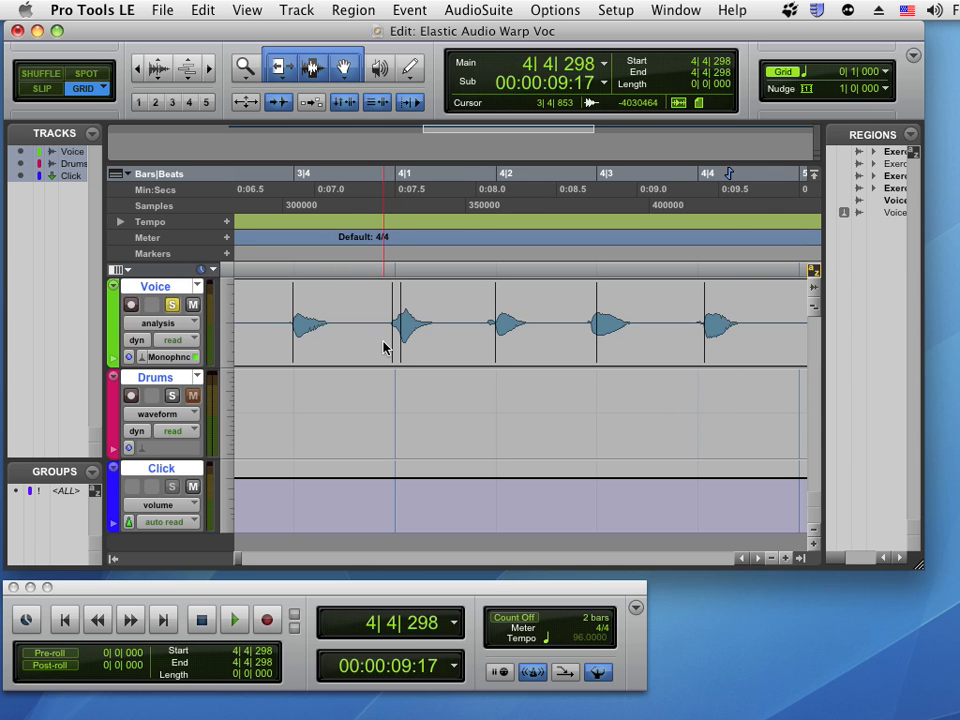
left_click(155, 325)
left_click(155, 338)
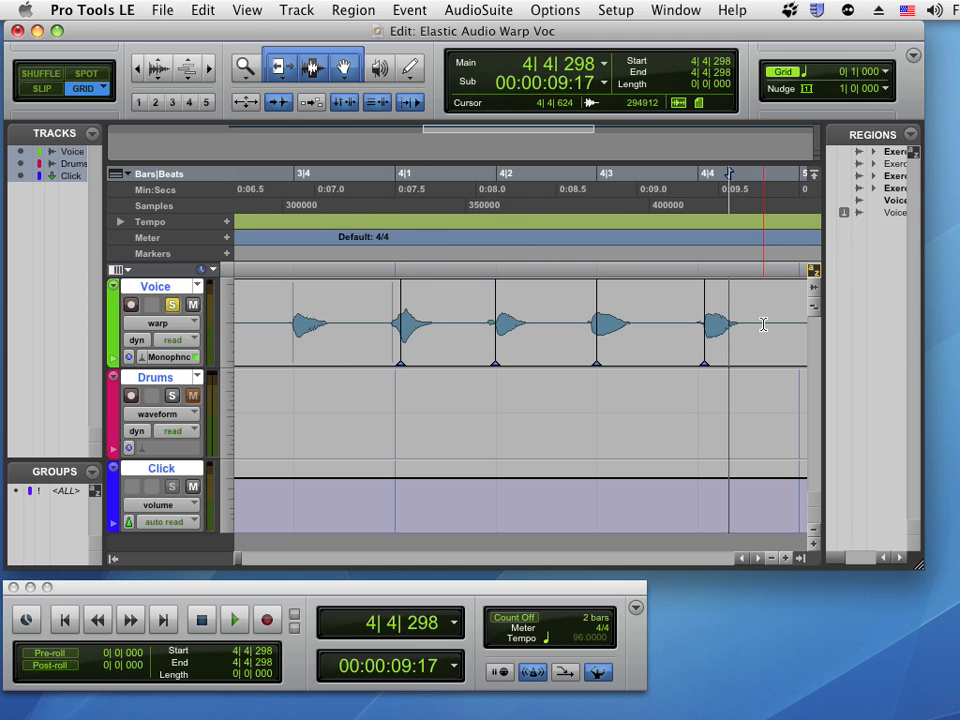
Delete the warp marker at beat 4|2 and undo the deletion
double_click(499, 368)
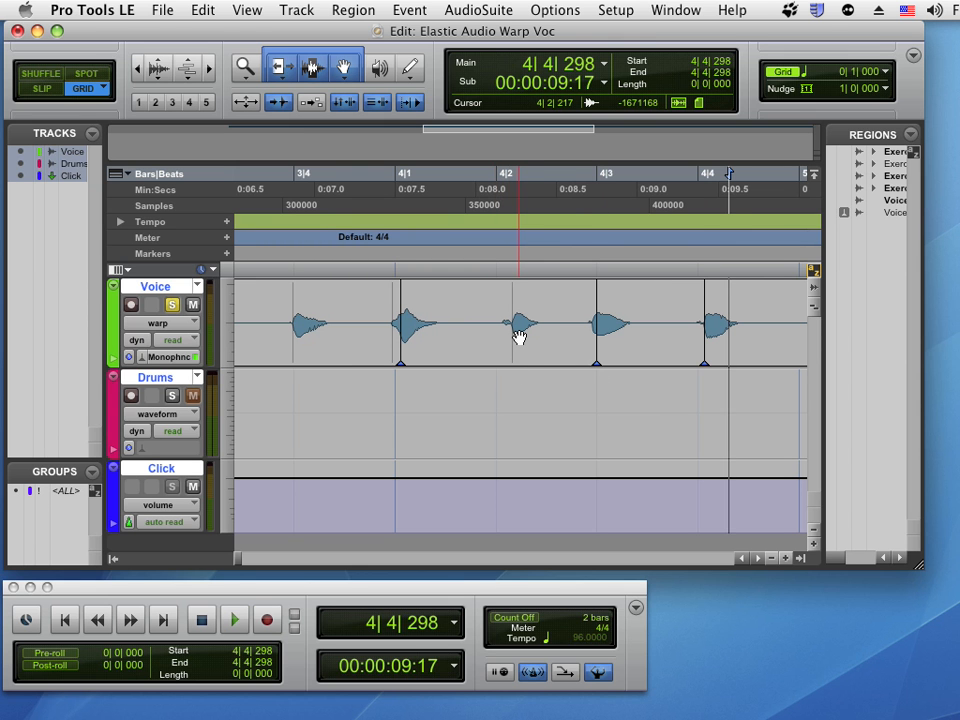
key("super+z")
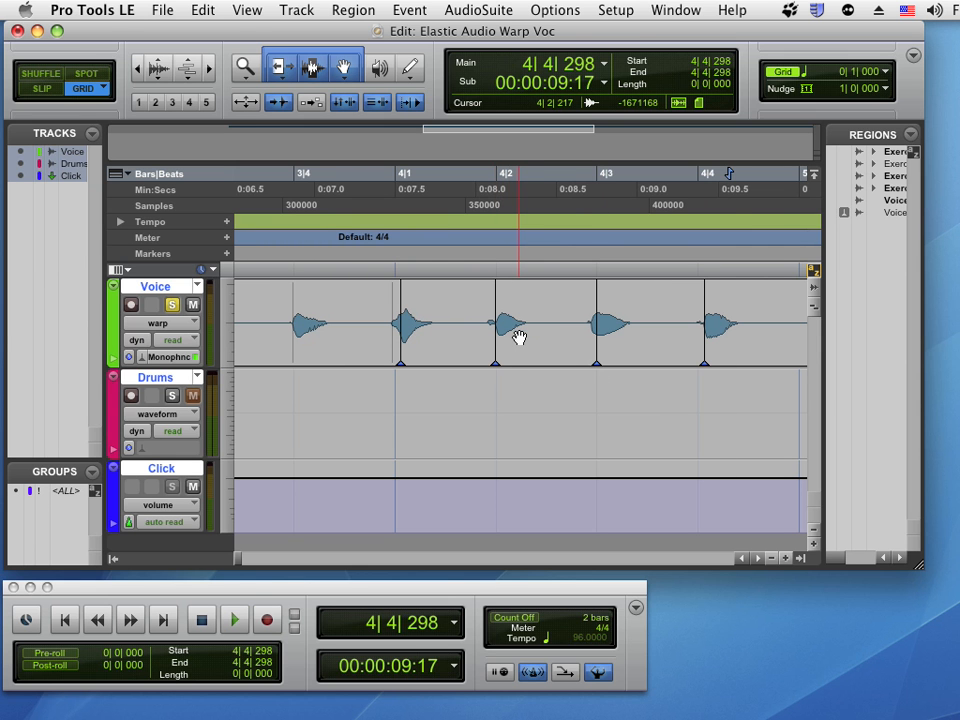